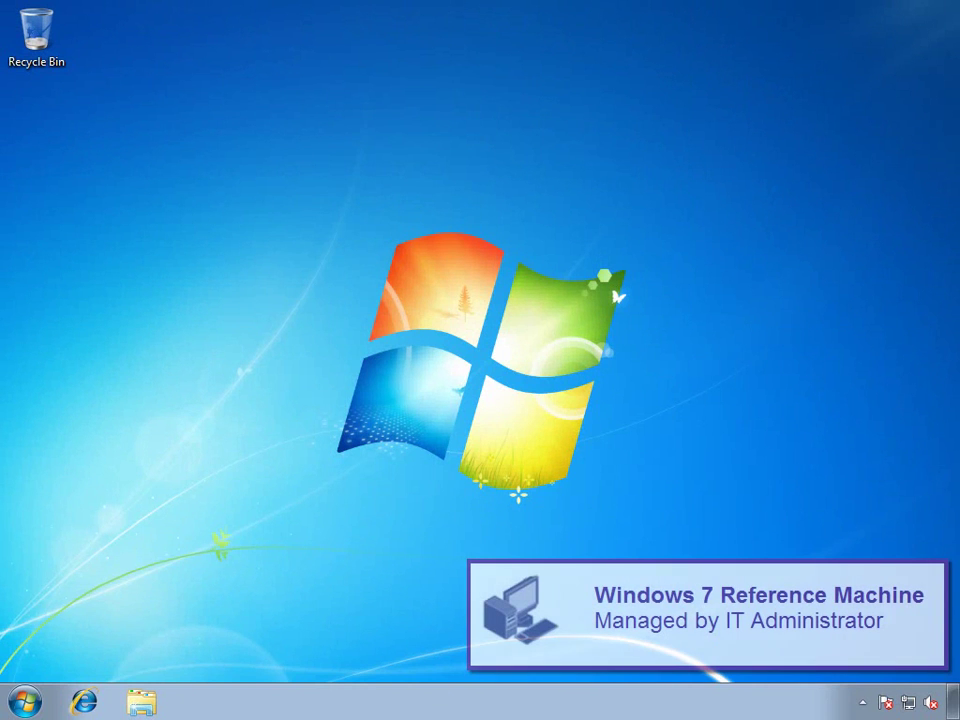
Launch Command Prompt as administrator and approve the elevation prompt
click(25, 701)
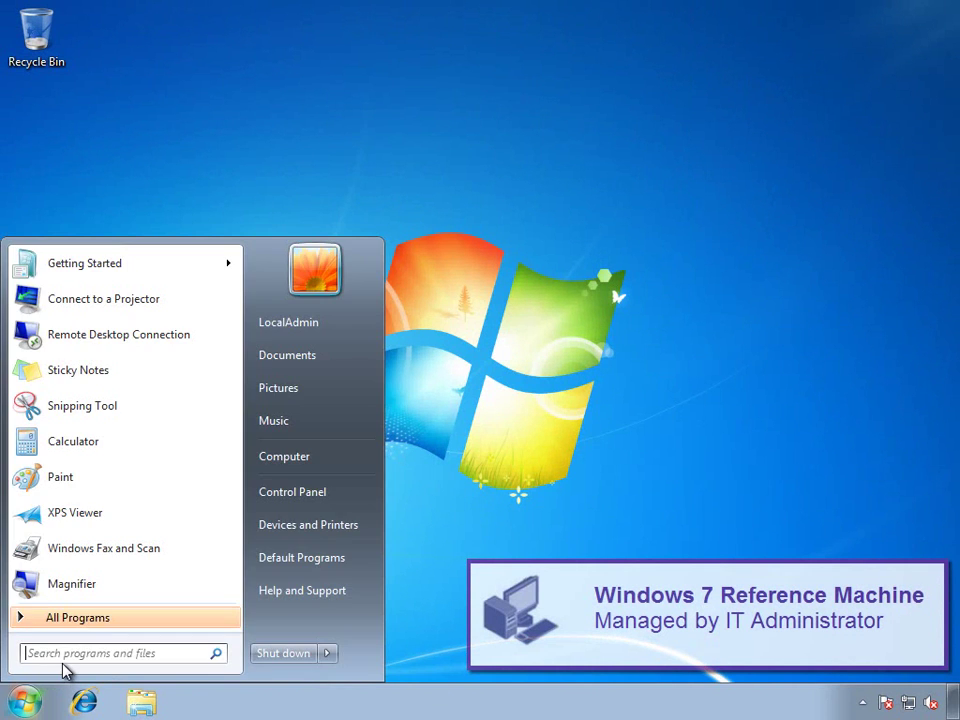
text(cmd)
right_click(92, 292)
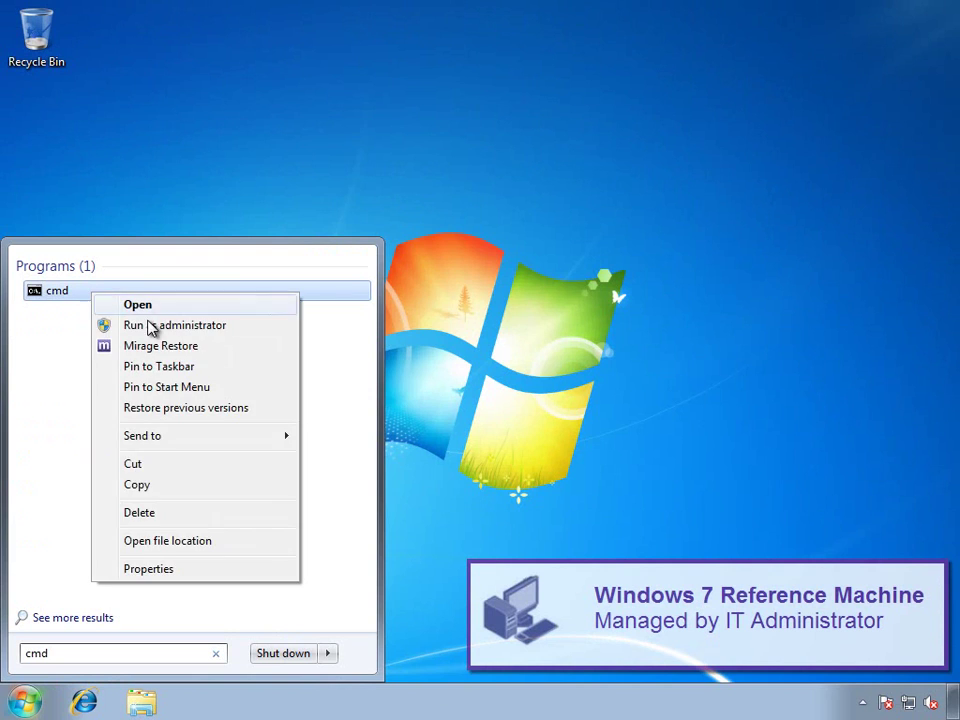
click(150, 328)
click(334, 441)
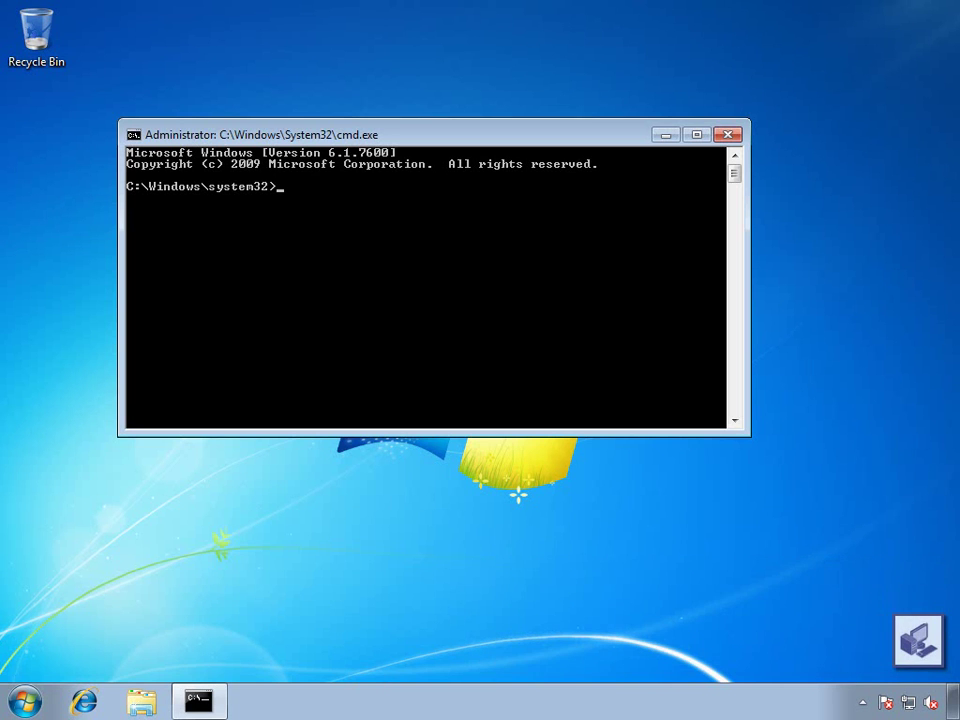
Change directory to C:\Program Files\Wanova\Mirage Service\customactions
text(cd\)
key(Return)
text(c)
text(d pro)
key(Tab)
key(Return)
text(cd Wanova)
key(Return)
text(c)
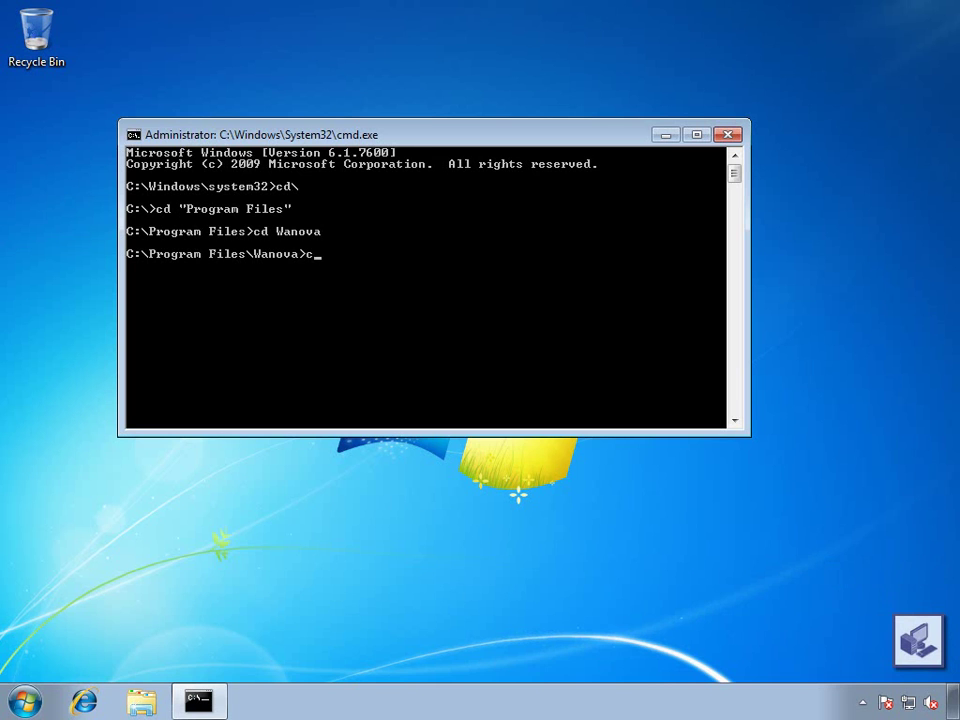
text(d mir)
key(Tab)
key(Return)
text(cd cus)
key(Tab)
key(Return)
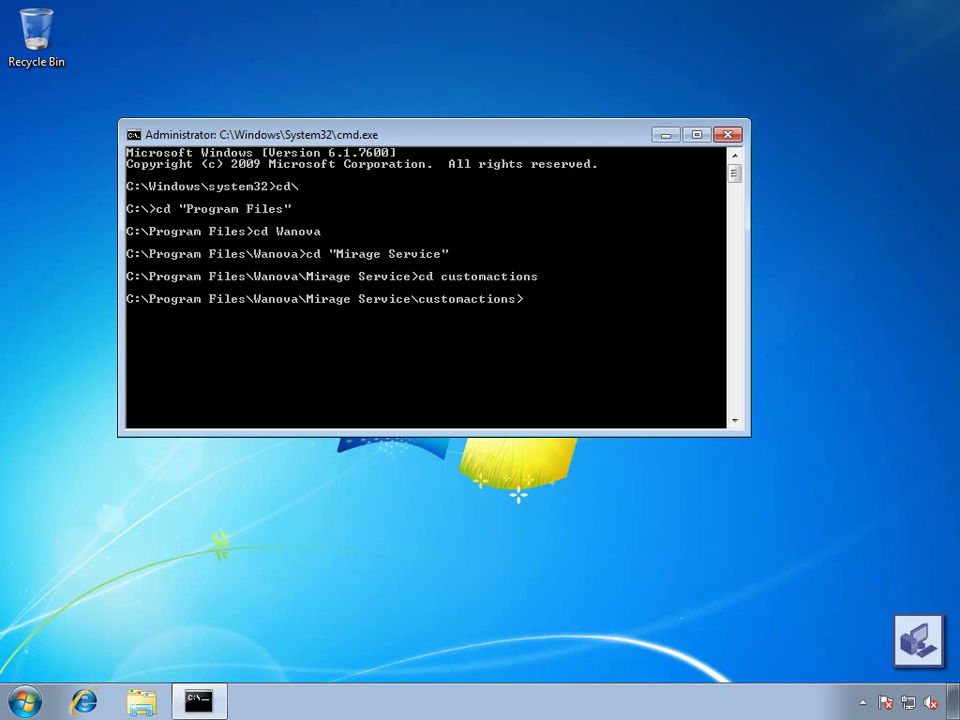
Run setup_usmt_only.bat, then PrepRefMachineForMigration.vbs from the Mirage Service folder
text(s)
key(Tab)
key(Tab)
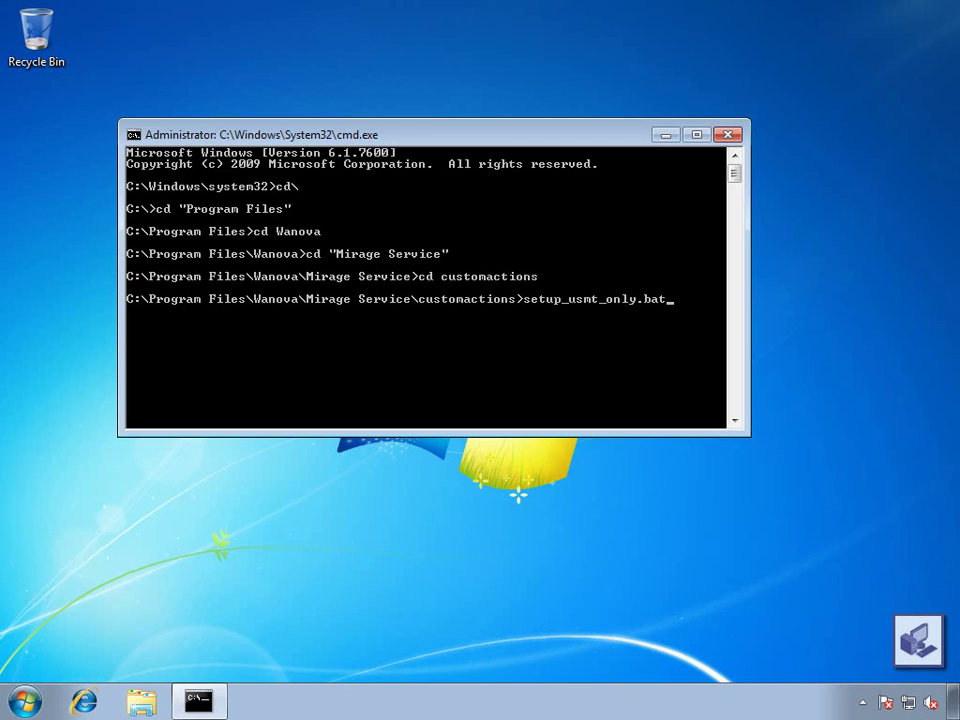
key(Return)
text(cd..)
key(Return)
text(pr)
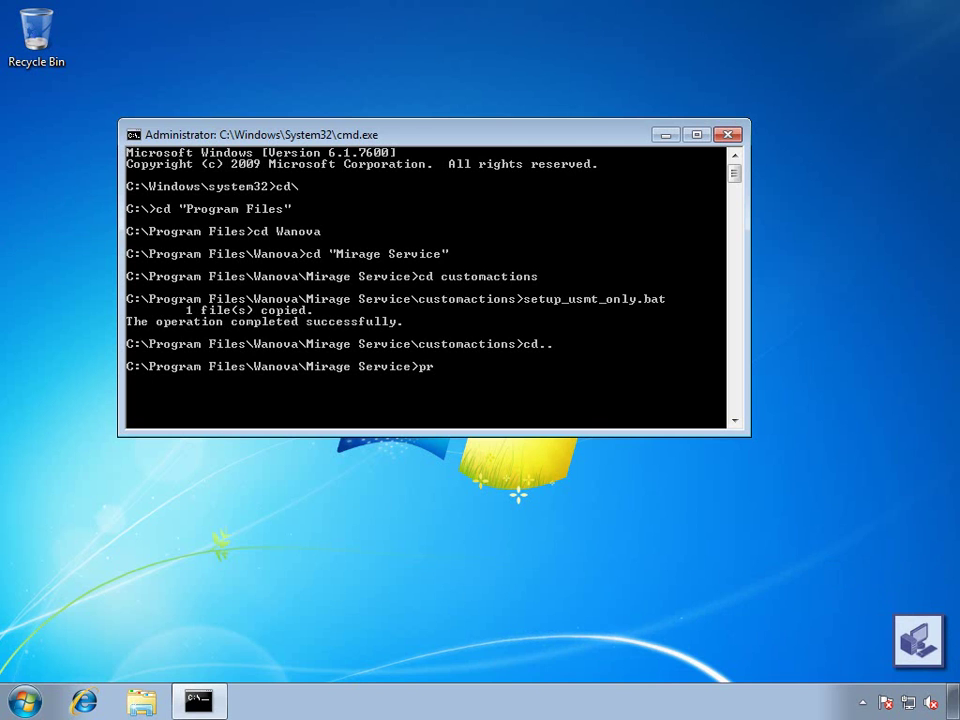
key(Tab)
key(Return)
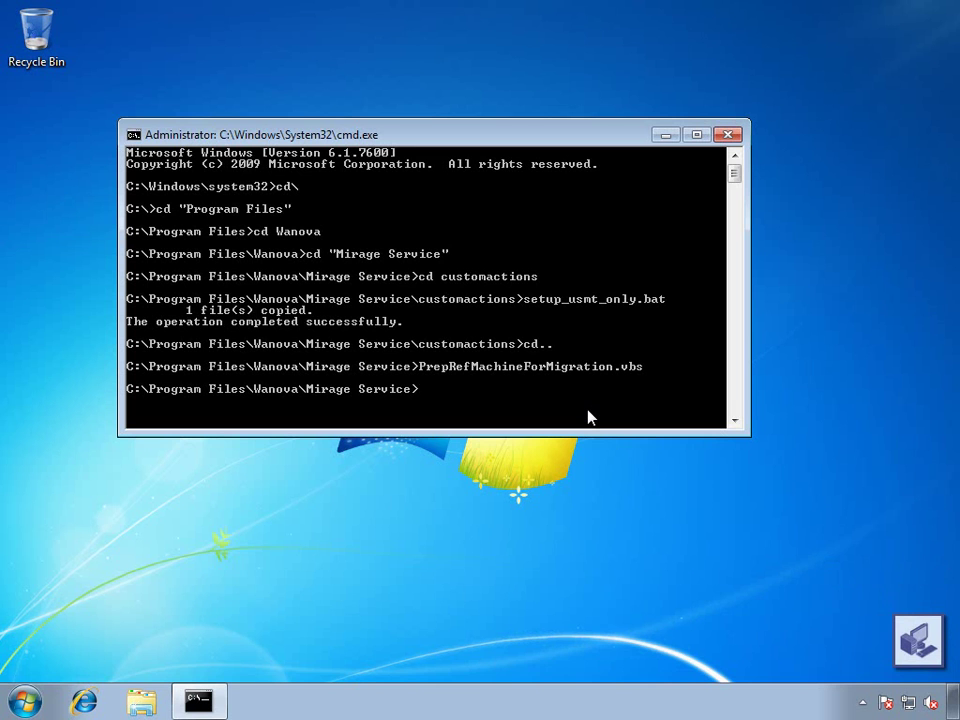
Close the console and run Check Reference Machine from the Mirage tray icon, allowing UAC
text(exit)
key(Return)
click(864, 701)
right_click(888, 620)
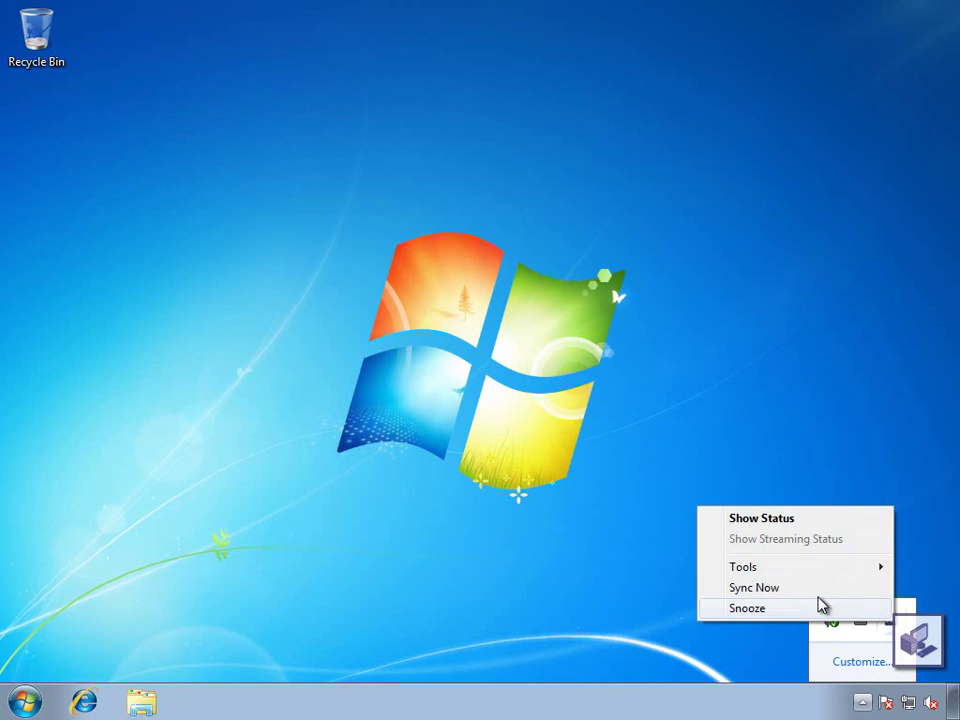
click(676, 630)
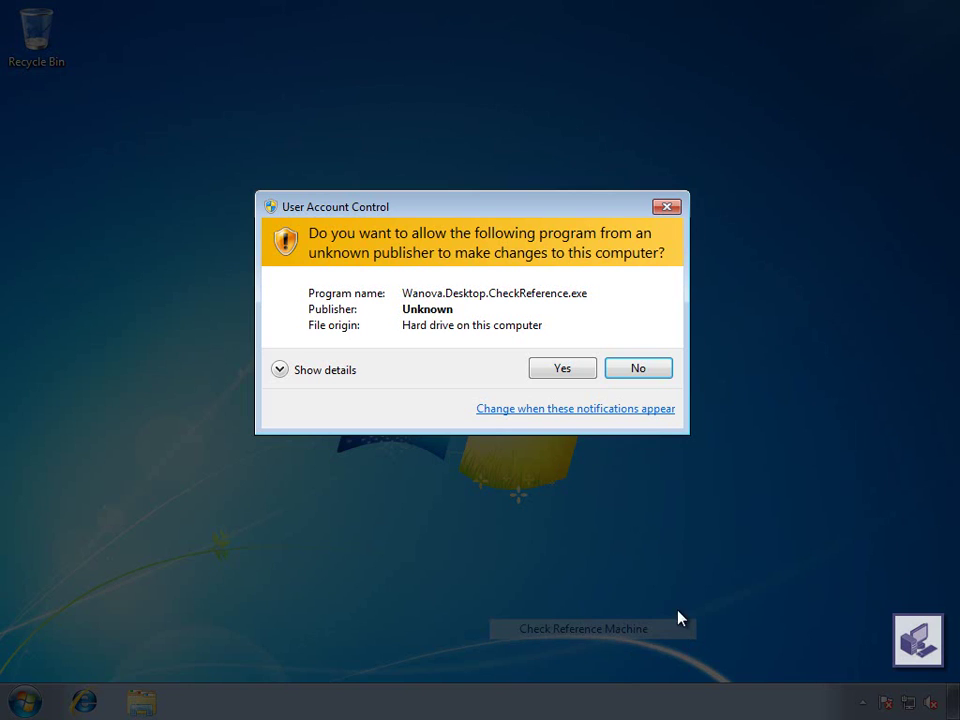
click(582, 370)
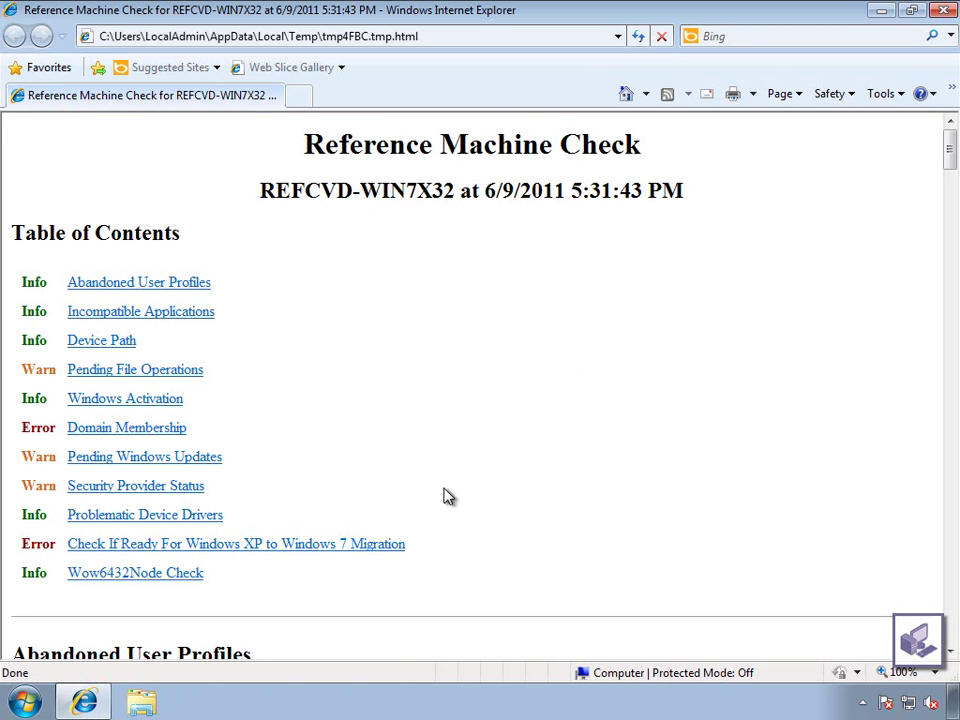
Read the 'Check If Ready For Windows XP to Windows 7 Migration' errors, then close Internet Explorer
click(390, 545)
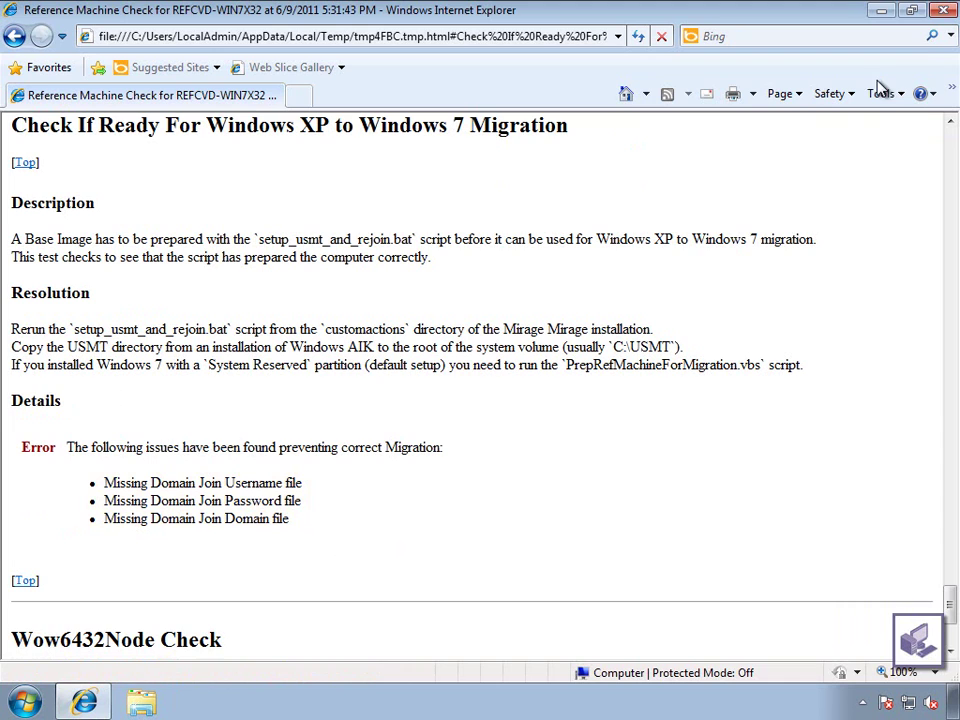
click(942, 12)
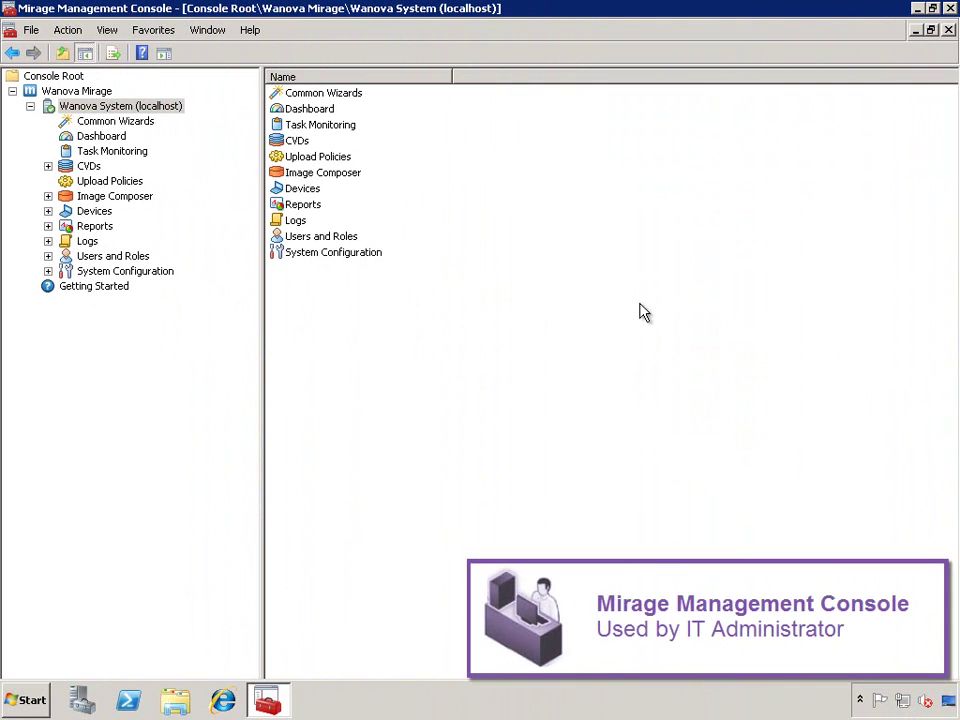
Show Common Wizards and scroll right to the XP to Win7 Migration tile
click(128, 121)
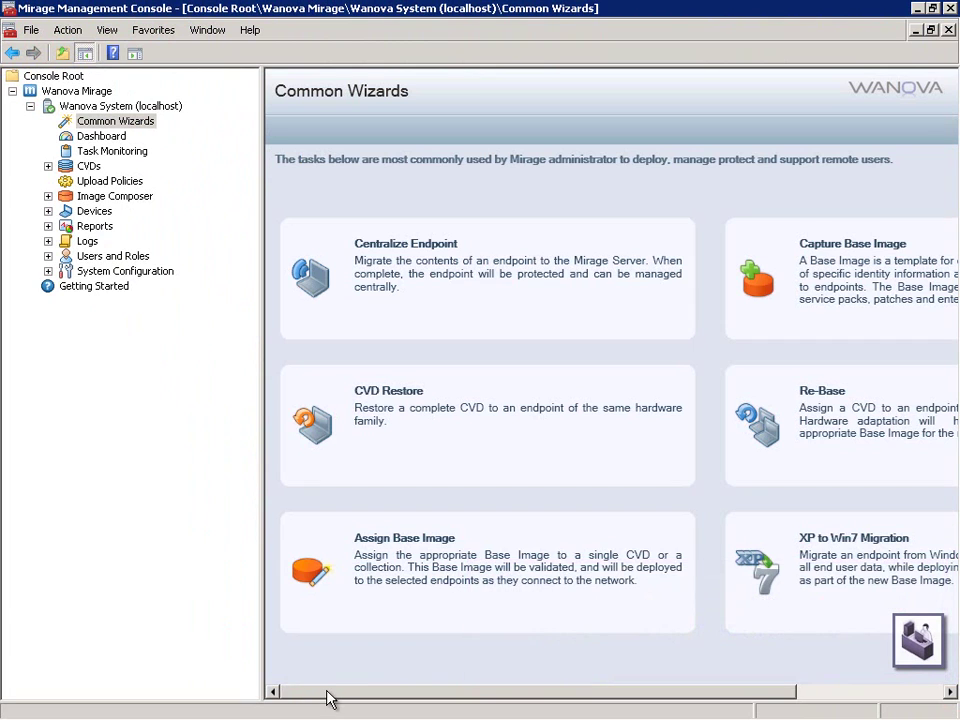
drag(330, 692, 578, 692)
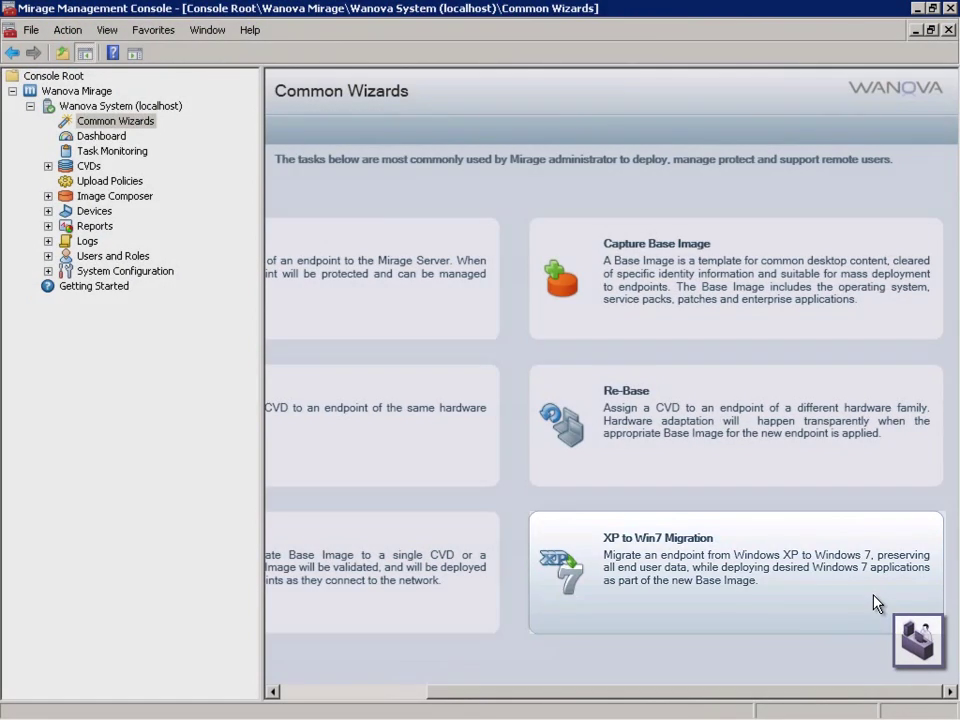
Start the XP to Win7 Migration wizard with base image Win7 x32 version 3.2
click(876, 606)
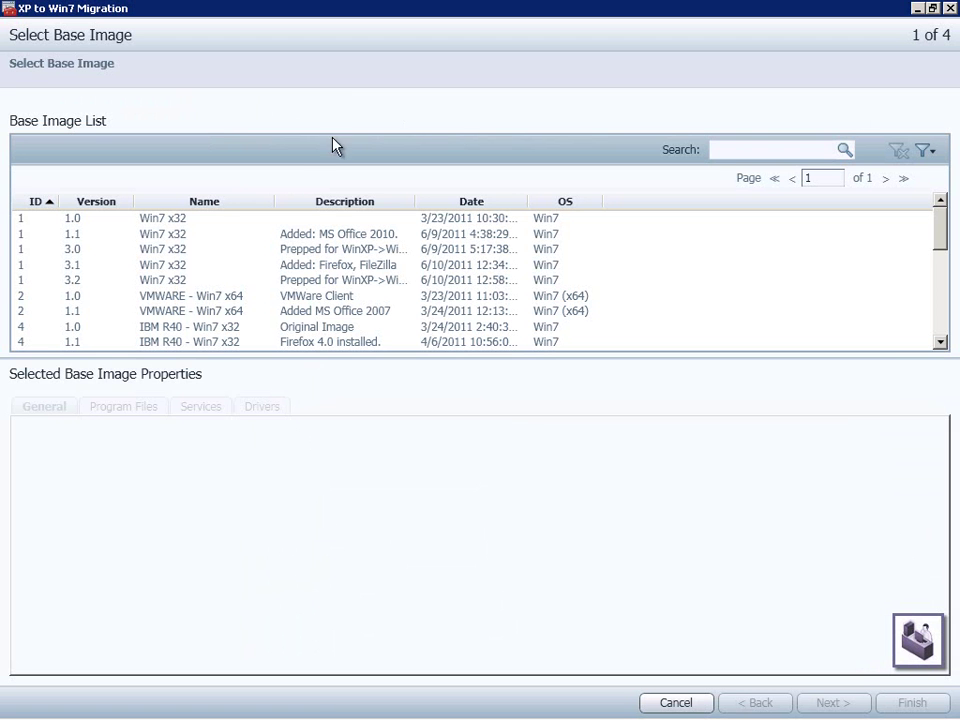
click(343, 281)
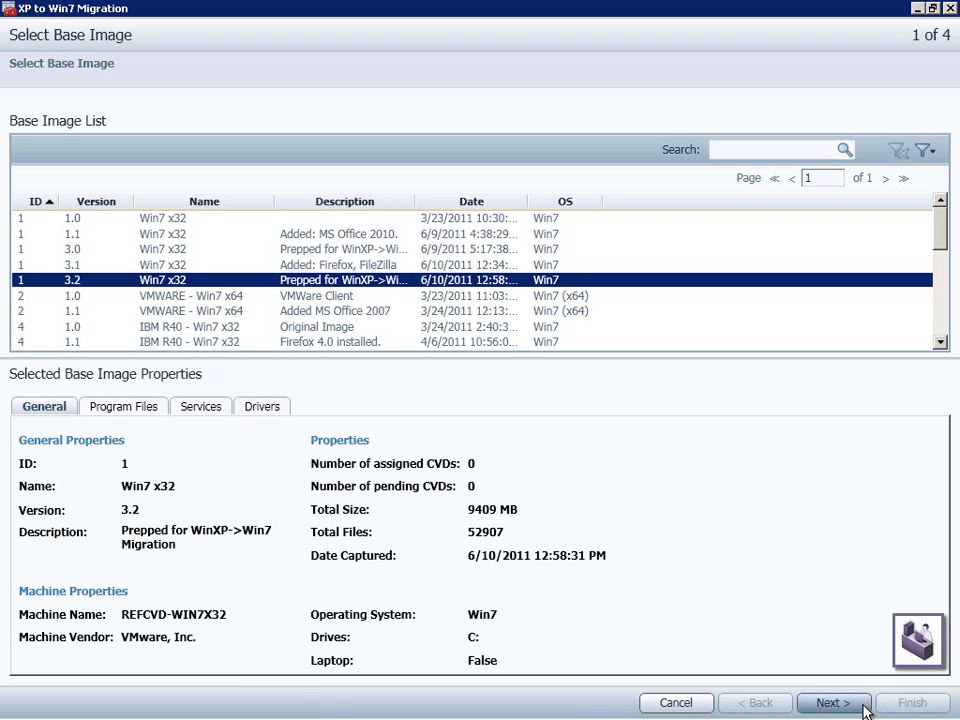
click(862, 704)
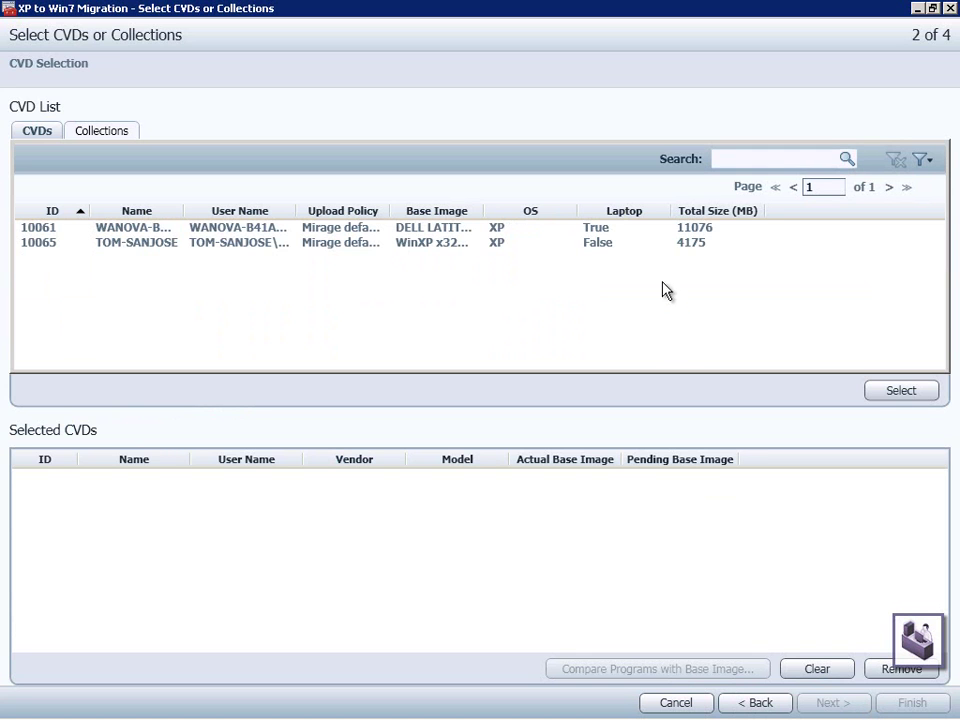
Add CVD 10065 as the target and finish the wizard
click(701, 243)
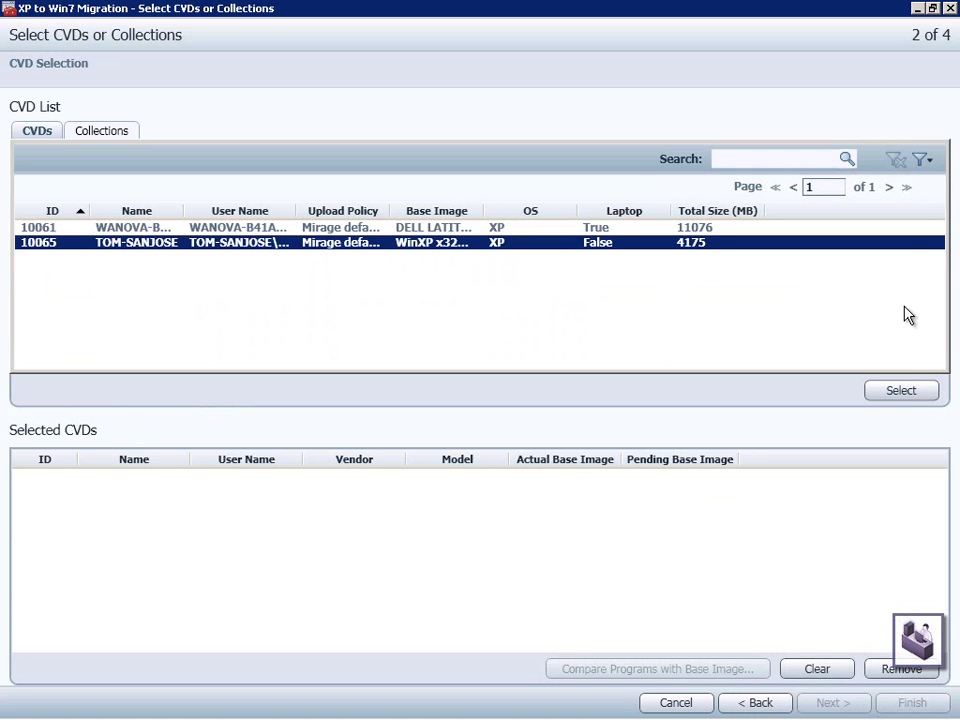
click(926, 393)
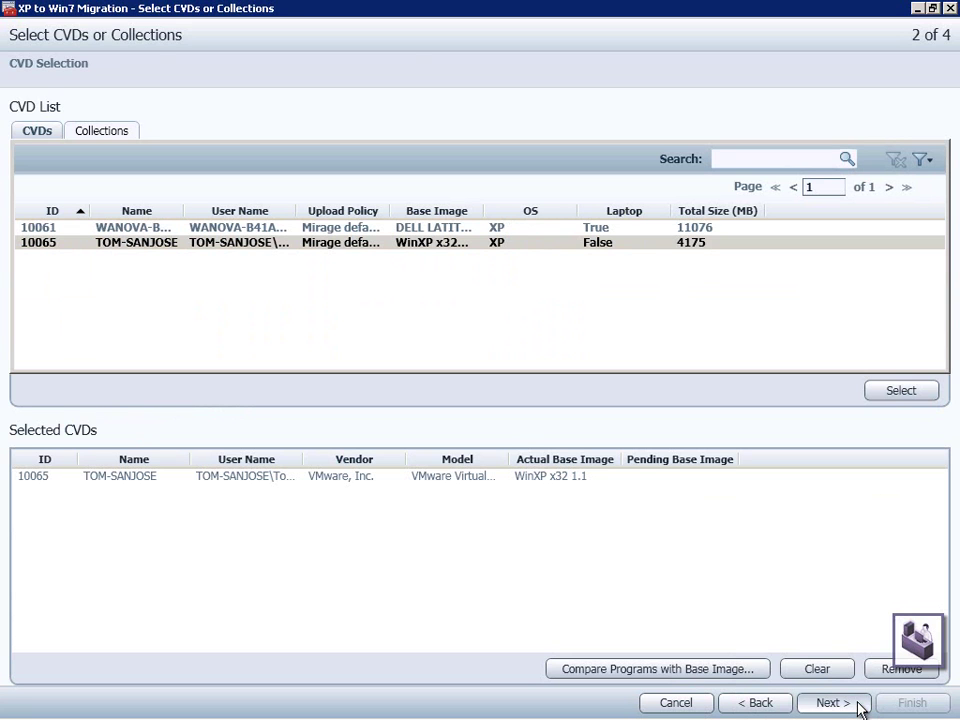
click(857, 702)
click(857, 704)
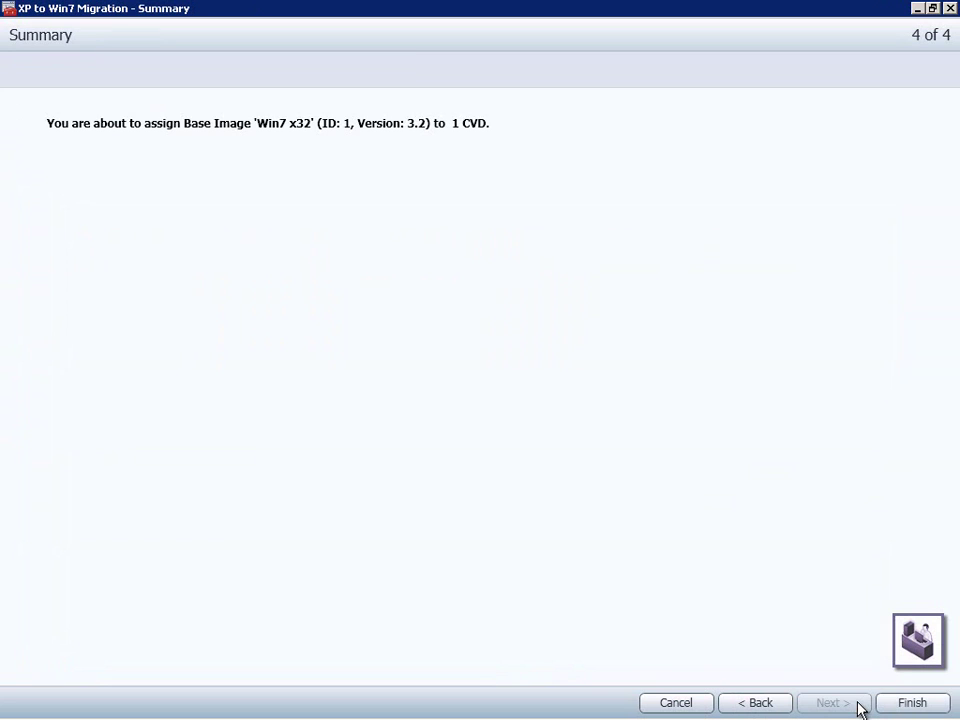
click(941, 704)
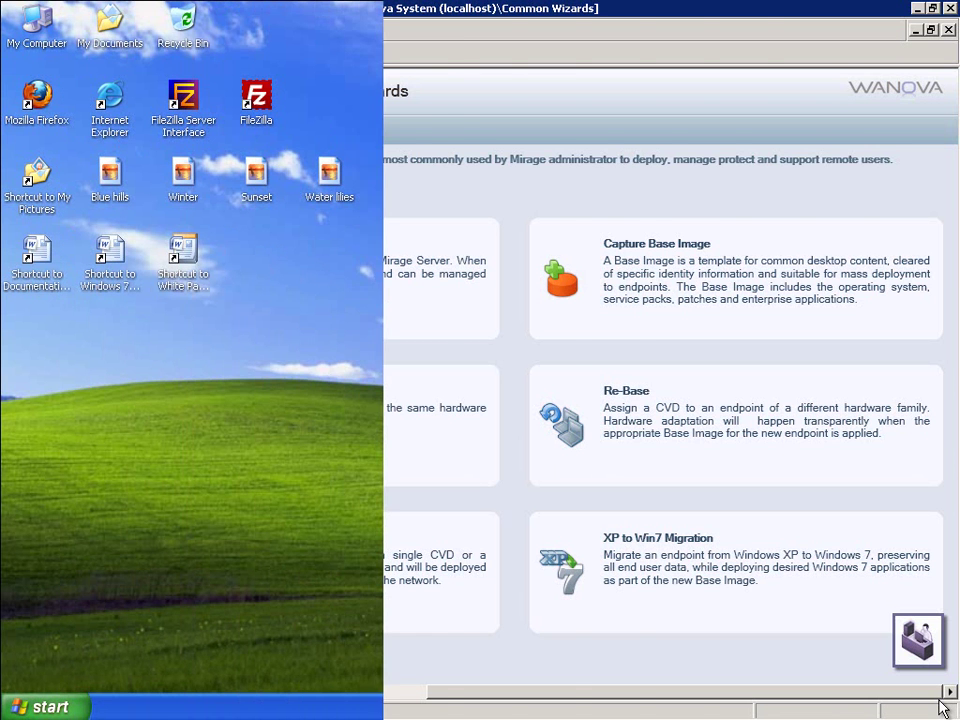
Open wanova.com in Firefox and go to the free Mirage trial registration form
double_click(47, 91)
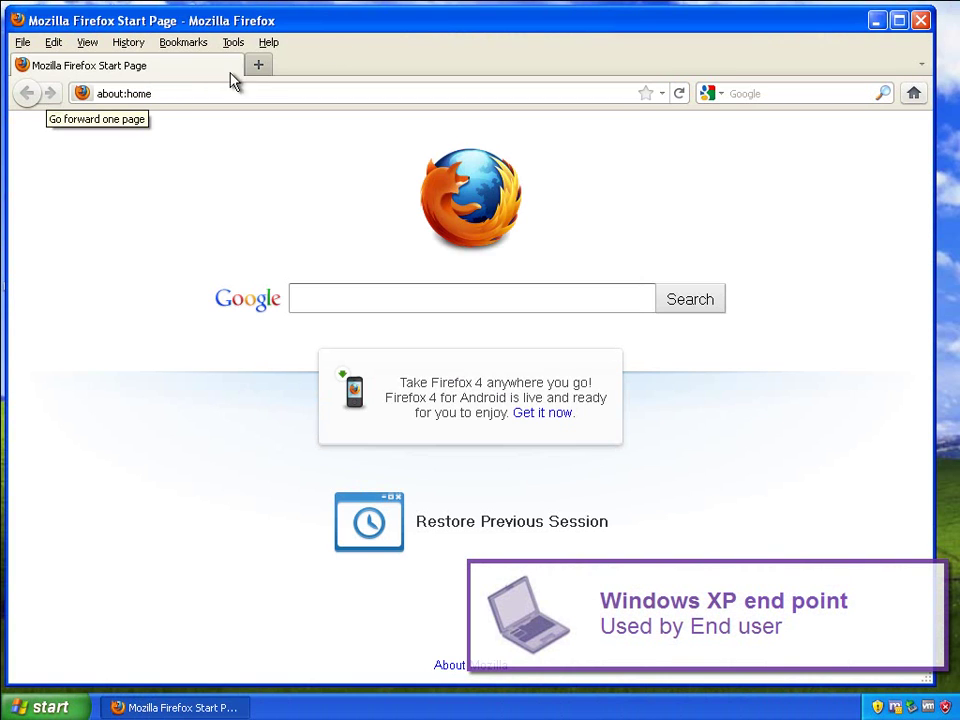
double_click(338, 33)
click(326, 84)
text(wanova.co)
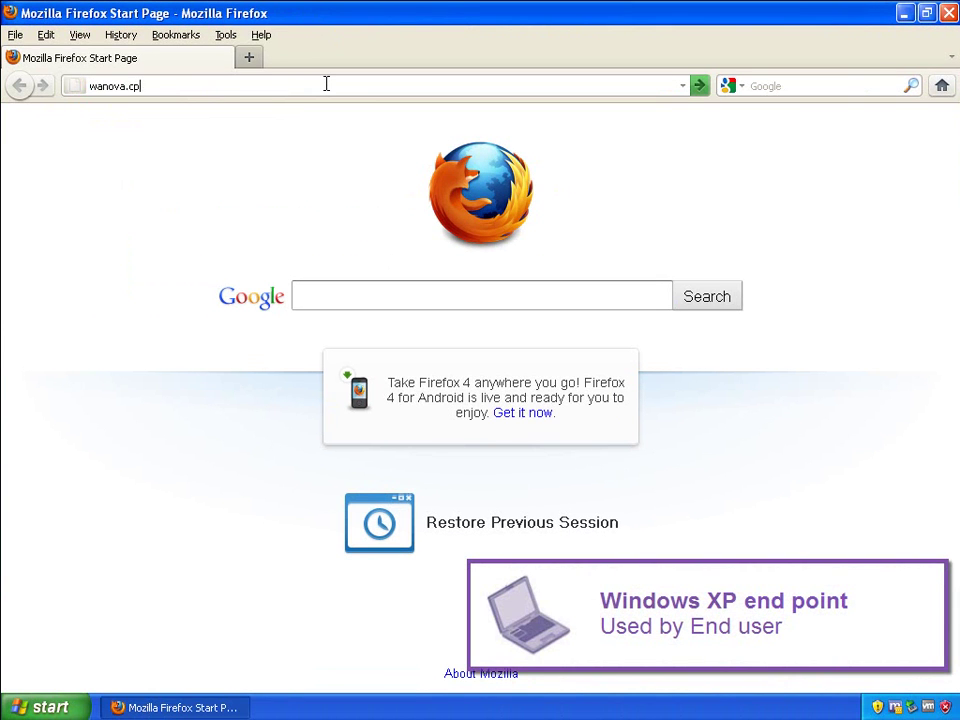
text(m)
key(Return)
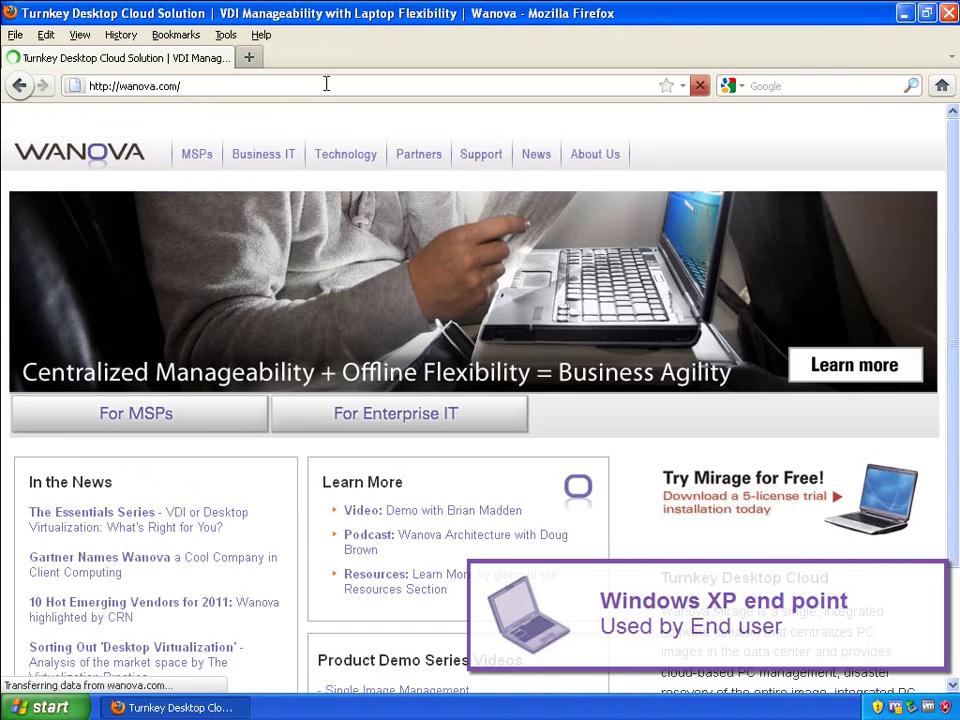
scroll(508, 530, down, 3)
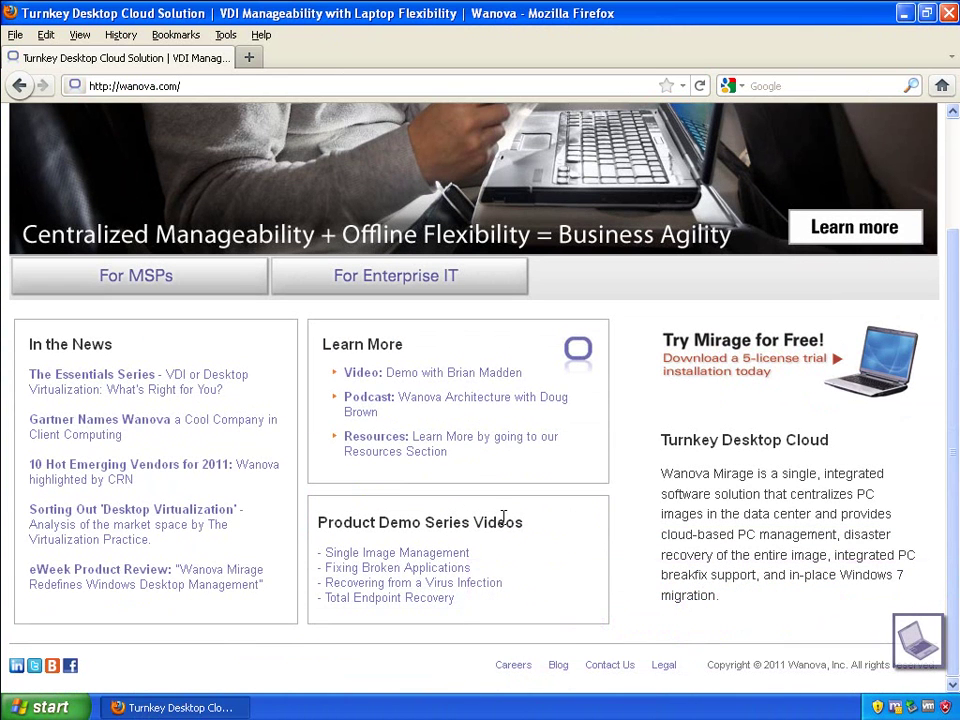
click(868, 368)
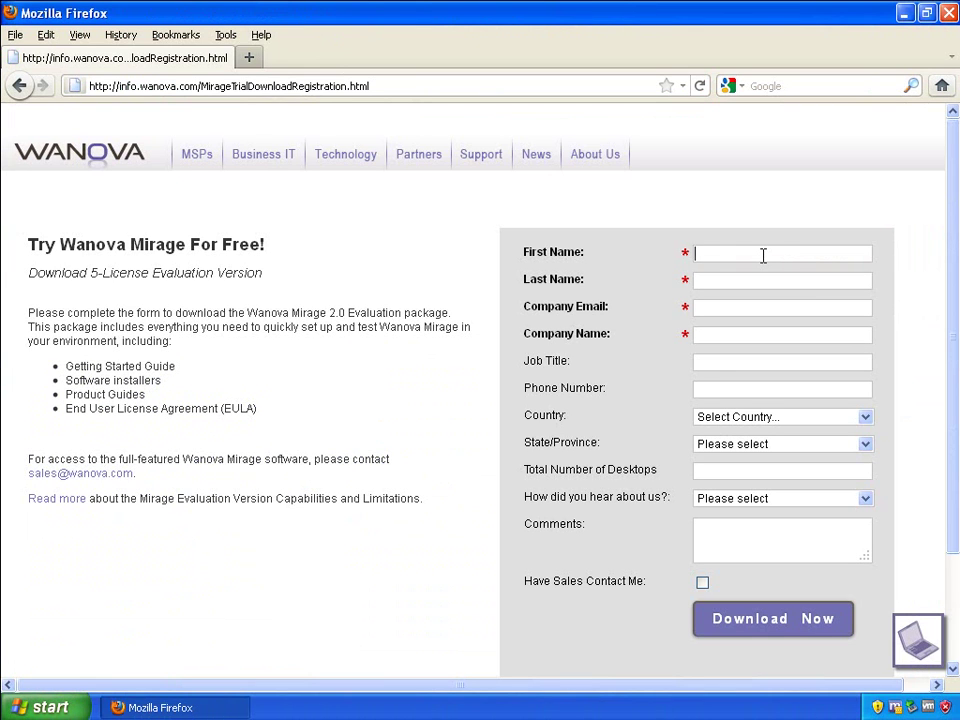
key(Tab)
key(Tab)
key(Tab)
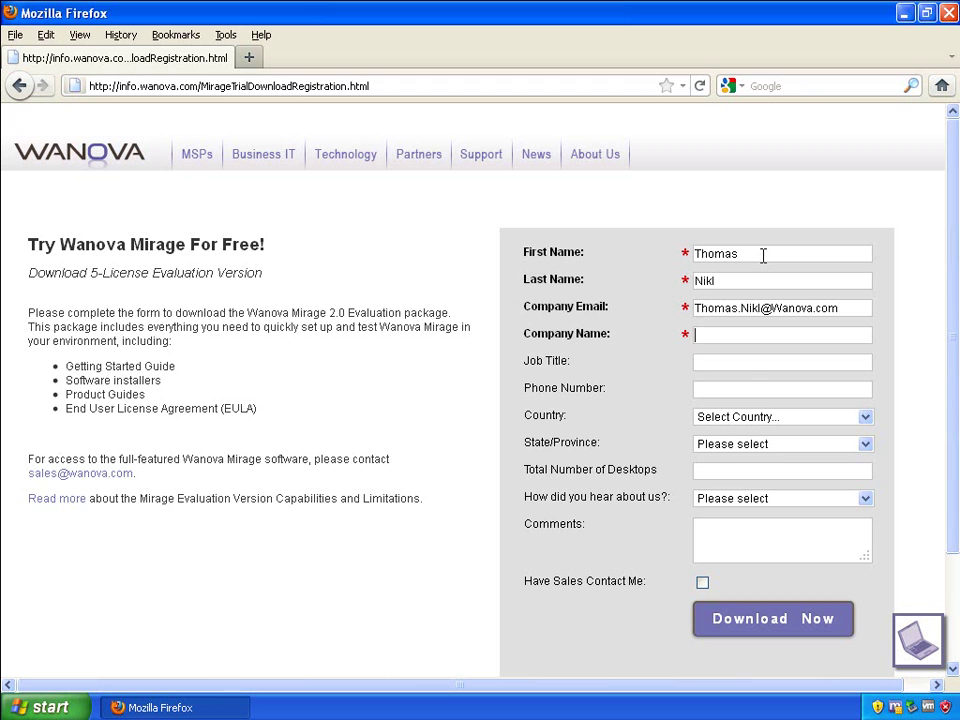
text(Wanova)
click(779, 626)
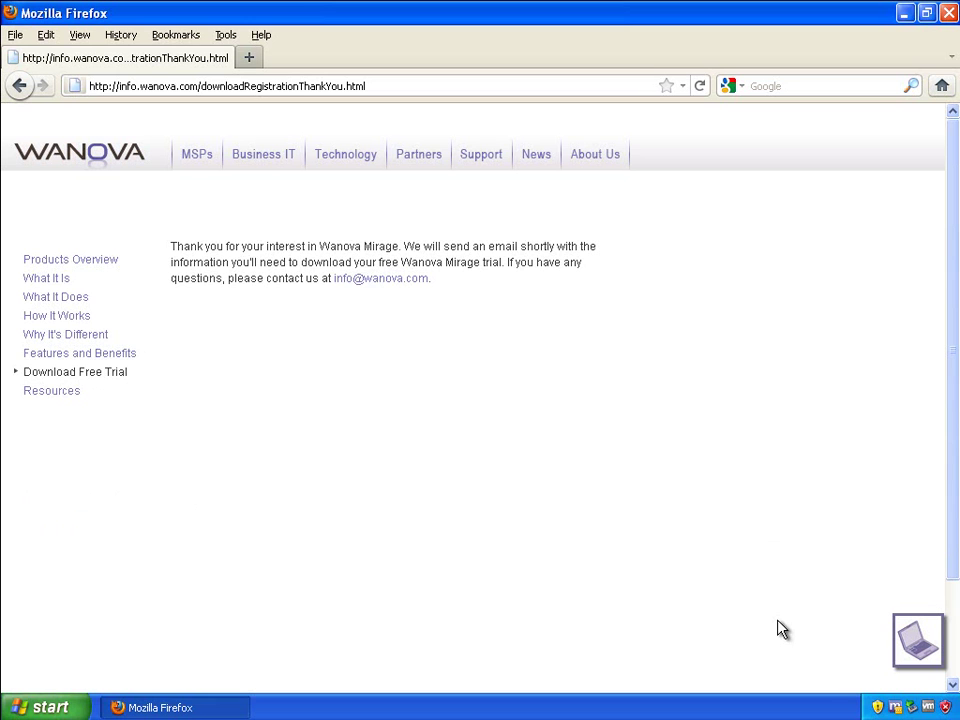
Create and open 'Wanova PoC' PowerPoint presentation in My Documents\Marketing
click(45, 707)
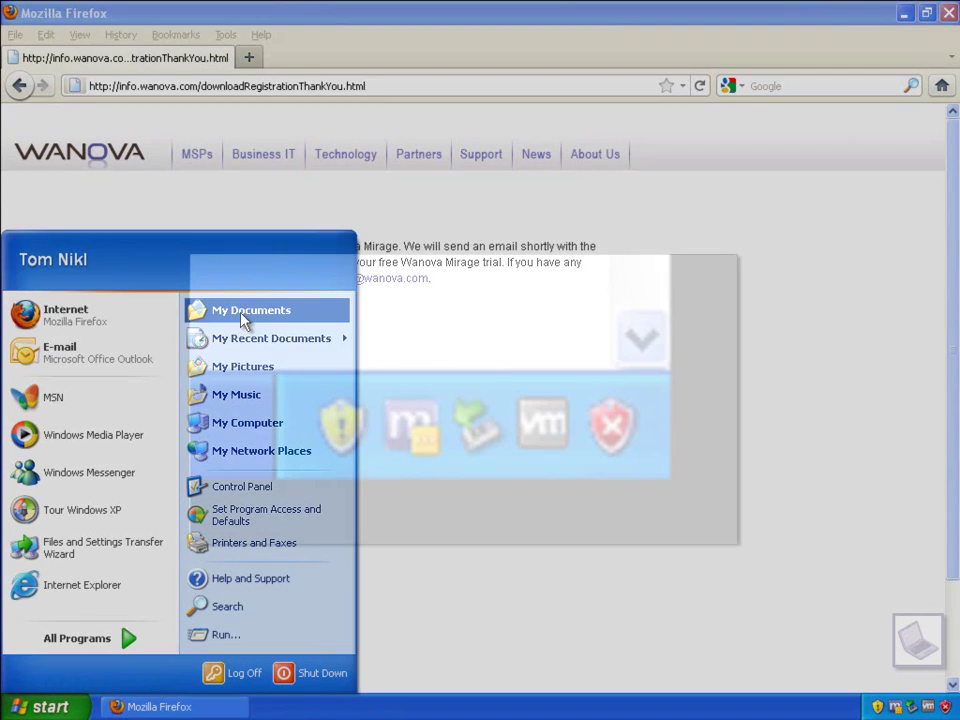
click(243, 314)
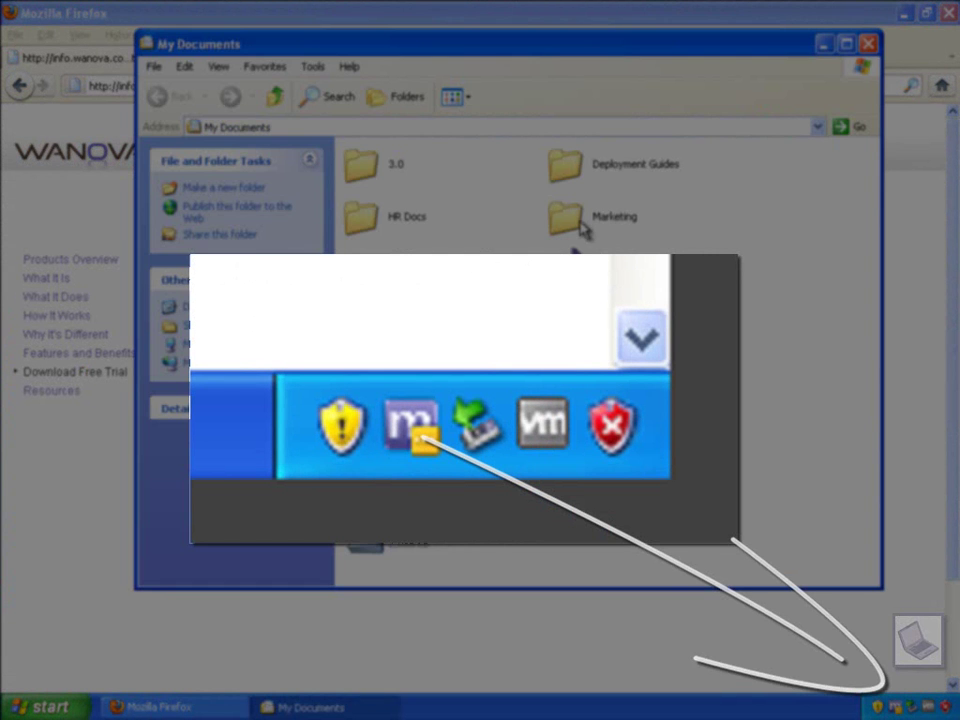
double_click(581, 225)
right_click(641, 227)
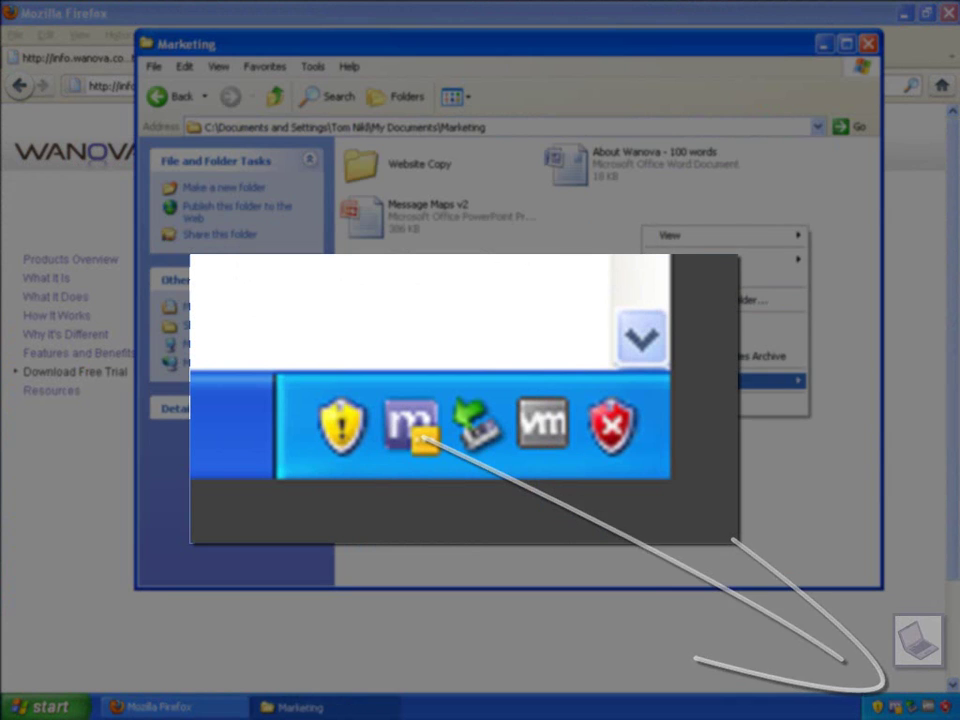
click(493, 508)
text(Wanova)
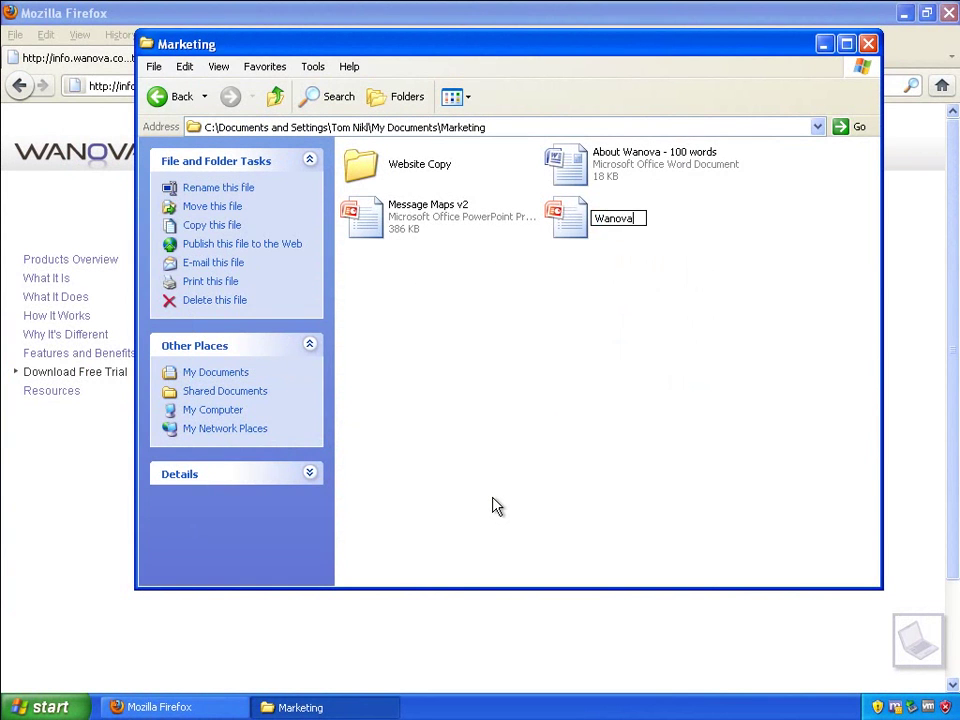
text( PoC)
key(Return)
key(Return)
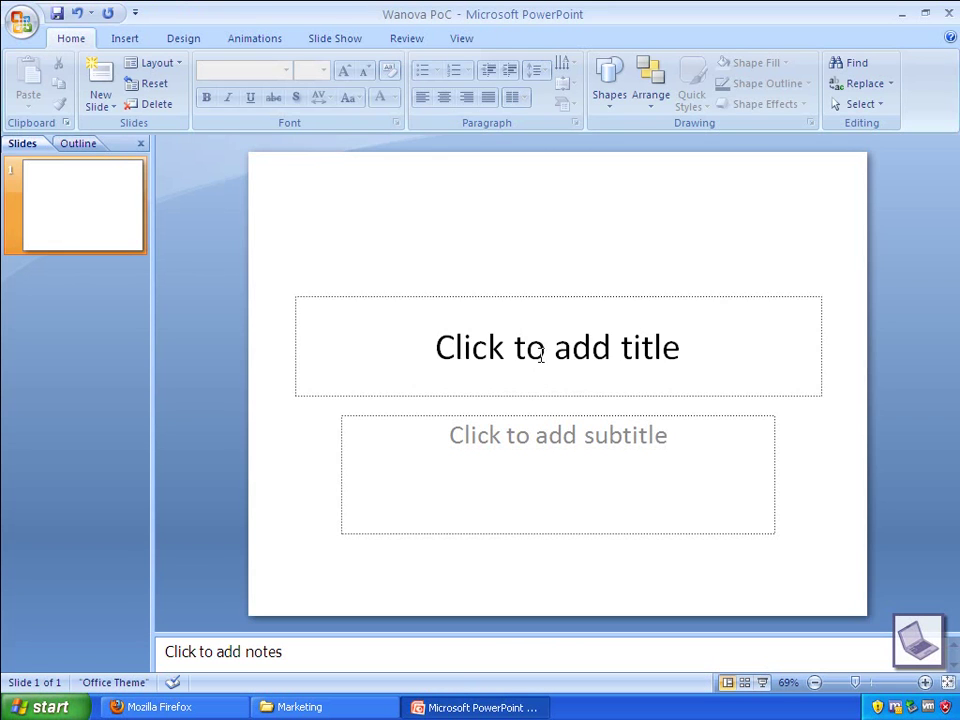
Title the first slide 'Wanova PoC' with subtitle 'June 2011'
click(540, 355)
text(Wanova PoC)
click(553, 444)
text(Jun)
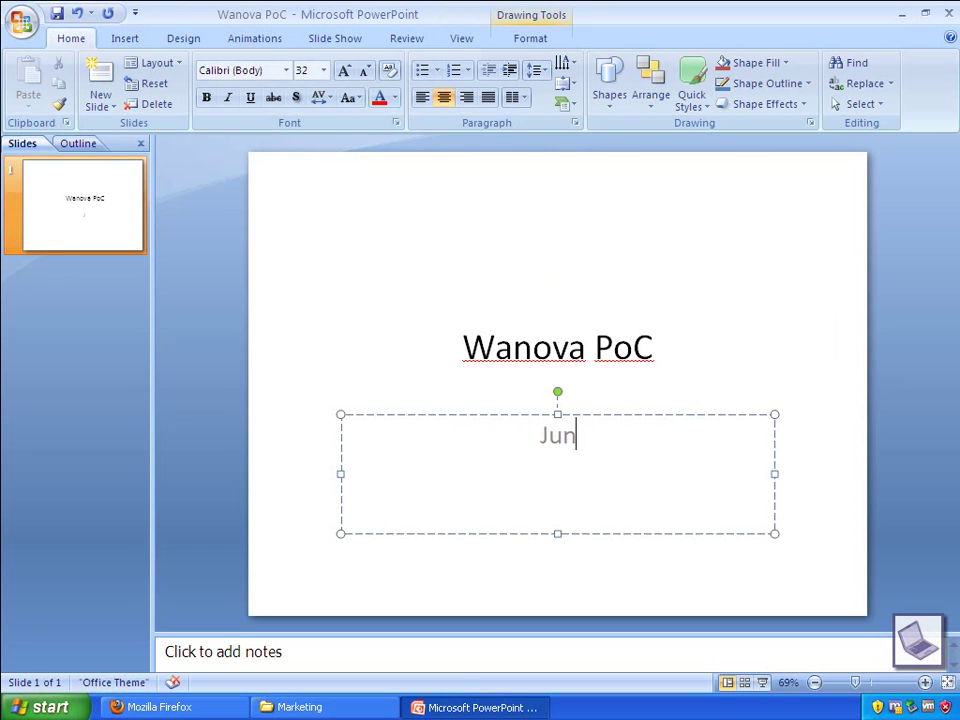
text(e 2011)
Add a Title and Content slide titled 'Overview', postponing the Mirage restart prompt
click(101, 103)
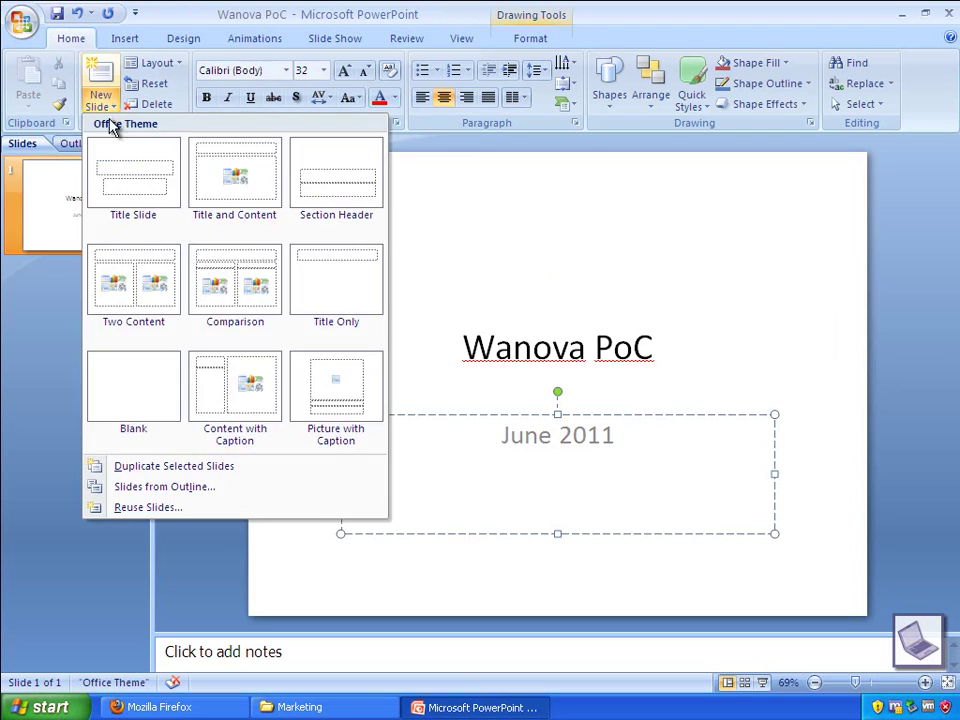
click(231, 160)
click(469, 208)
text(Ove)
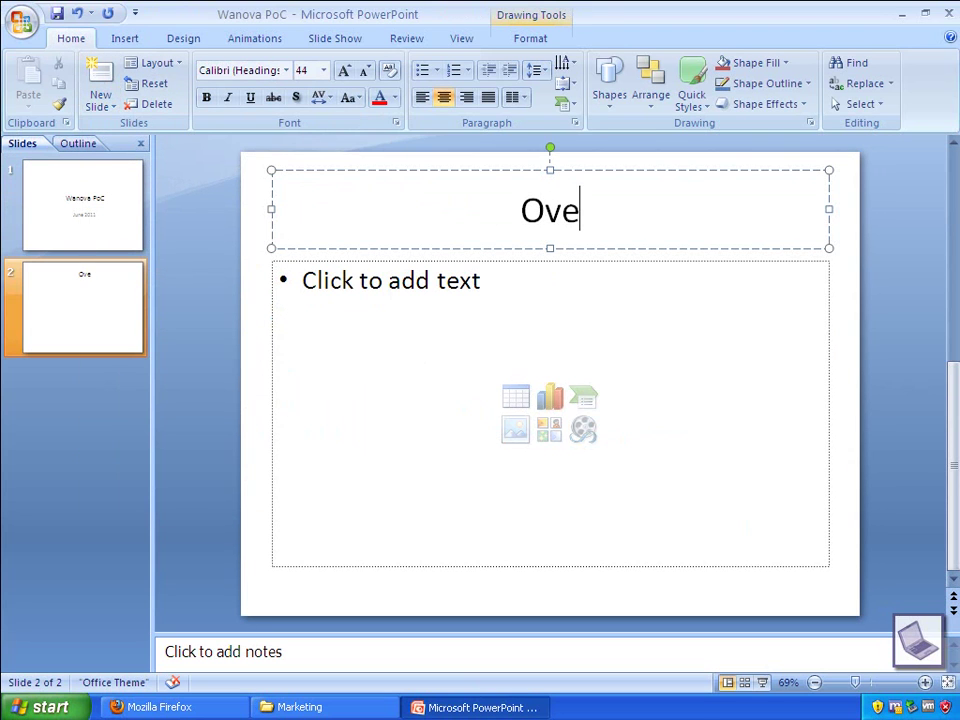
text(r)
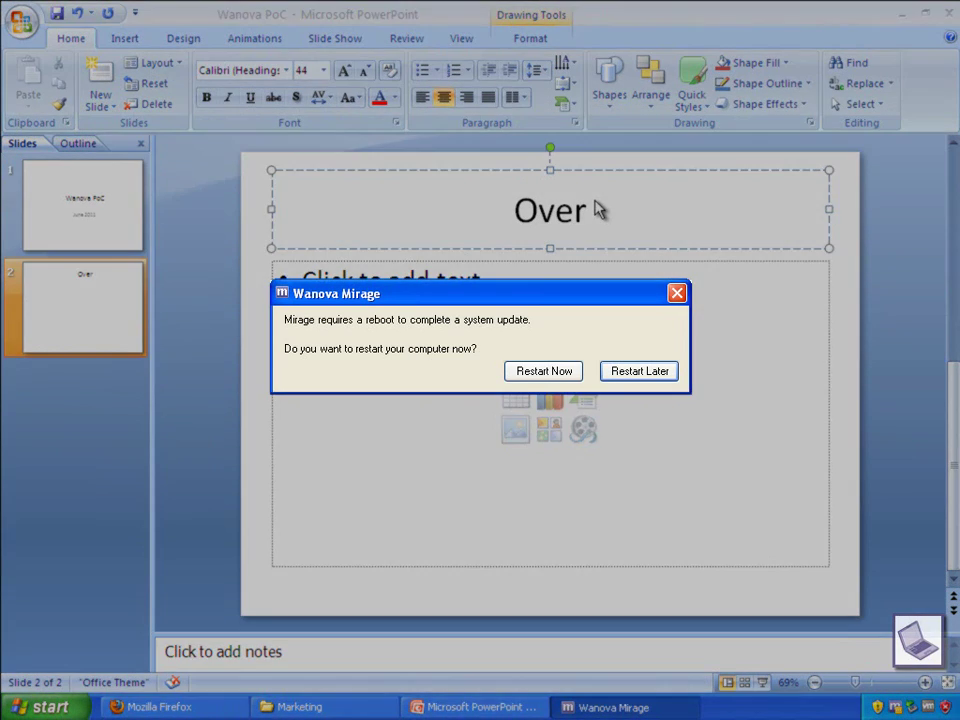
click(650, 374)
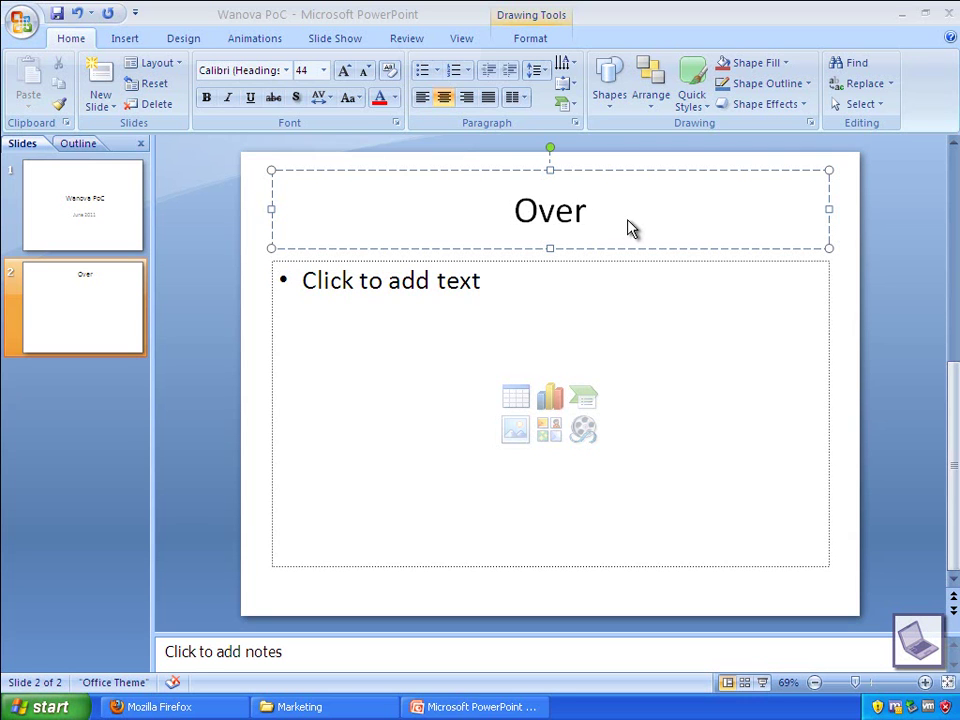
text(view)
key(ctrl+Return)
Fill Overview bullets: PoC goal, then Evaluate: Image Management, Disaster Recovery, iPad Features
text(Our goal is to deploy a p)
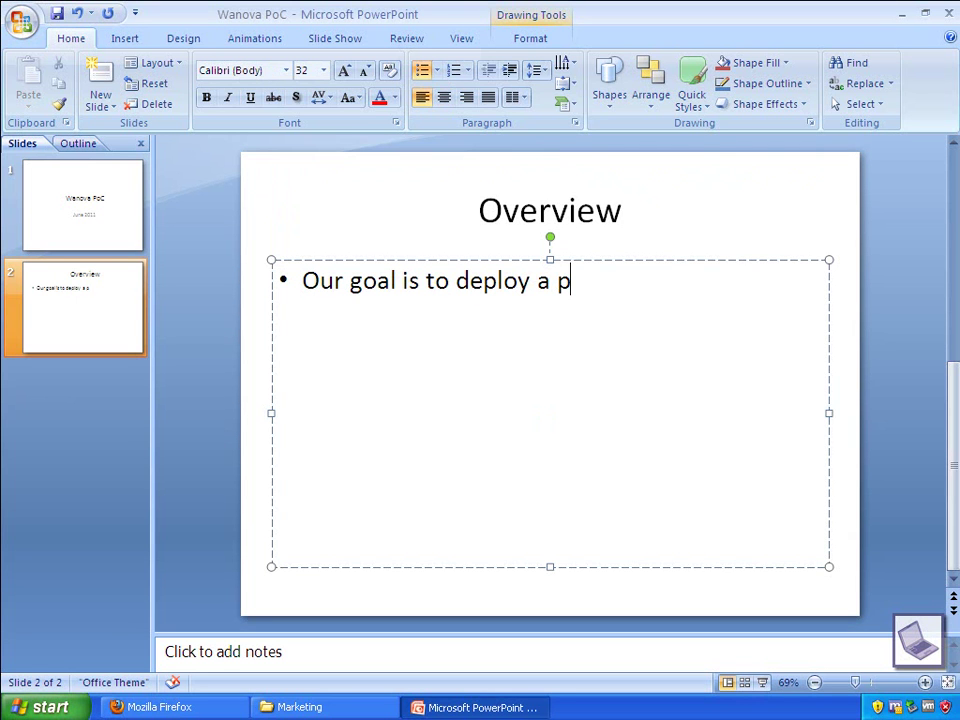
text(roof of concept of the Wanova Mirage 2.0 SP1 software.)
key(Return)
text(Evaluate:)
key(Return)
key(Tab)
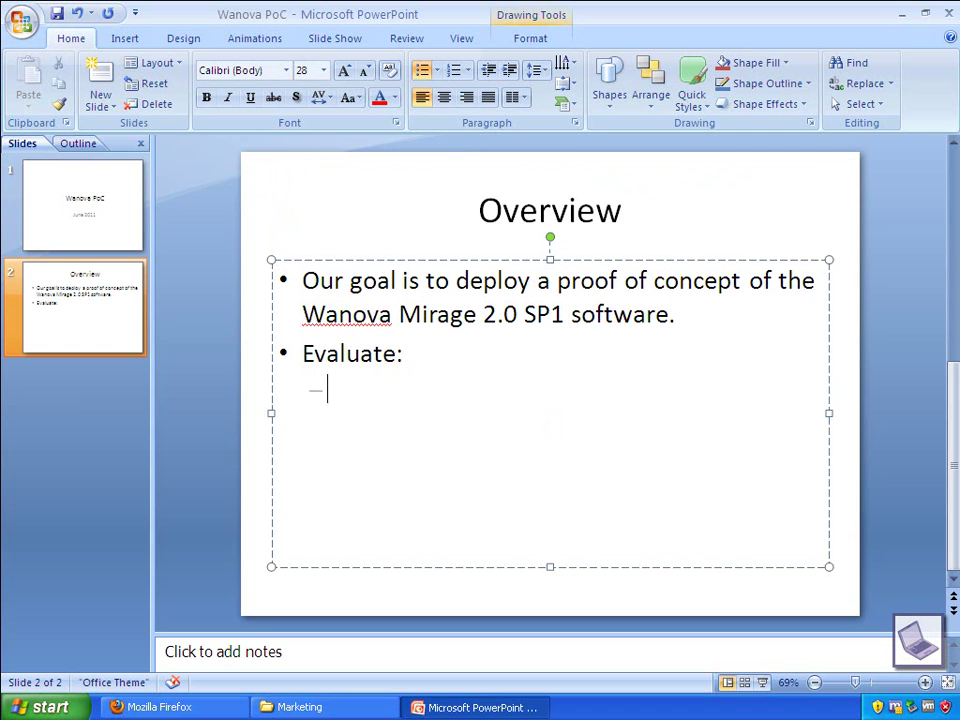
text(Image Management)
key(Return)
text(Disaster Recovery)
key(Return)
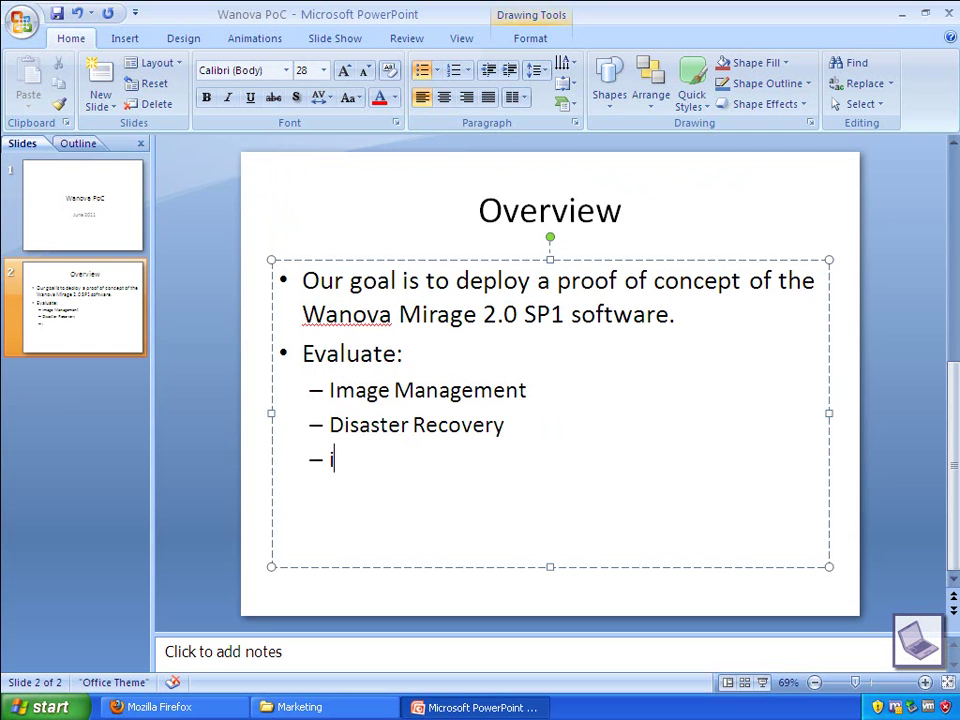
text(iPad Features)
Add a 'Timeline' slide with June 2011 sub-bullets for server deployment and ten-client installs
click(100, 100)
click(236, 171)
text(Timeline)
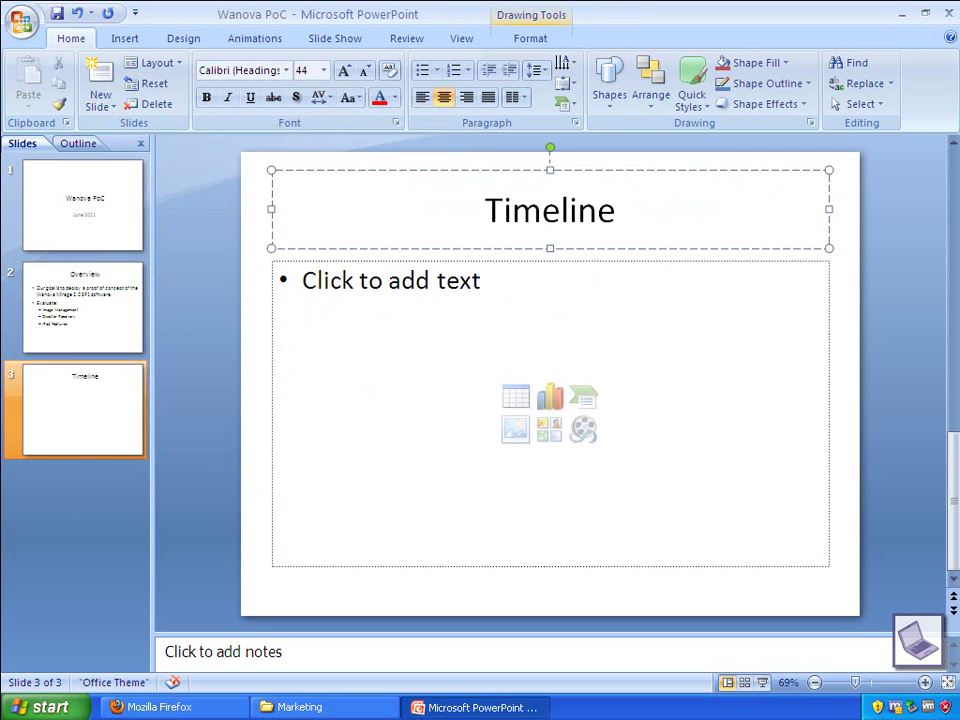
key(ctrl+Return)
text(June 2011)
key(Return)
key(Tab)
text(Get software Deploy on)
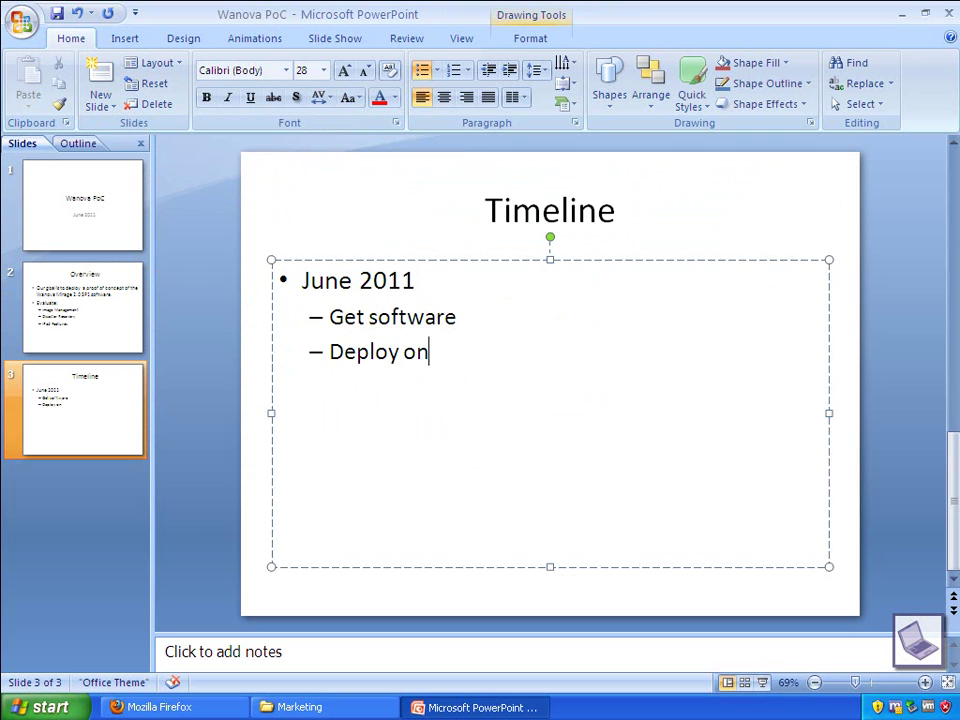
text( single Windows 2008 R2 Server)
key(Return)
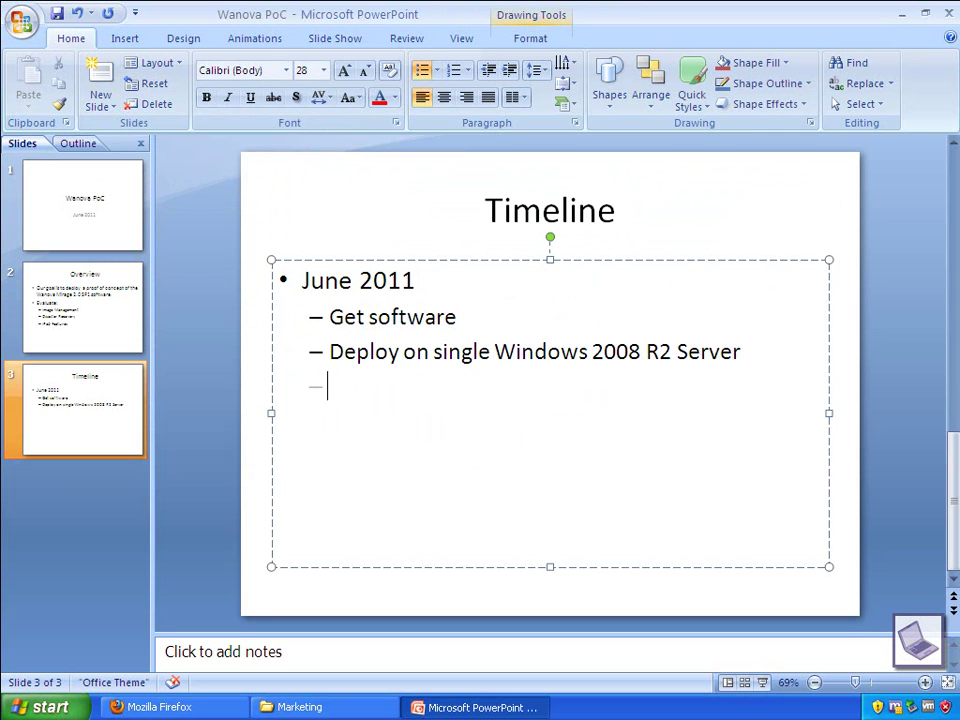
text(Install on ten clients)
key(Return)
key(Tab)
text(Windows XP Windows 7)
Add a July 2011 bullet: 'Engage Wanova Sales Team on purchase options.'
key(Return)
key(shift+Tab)
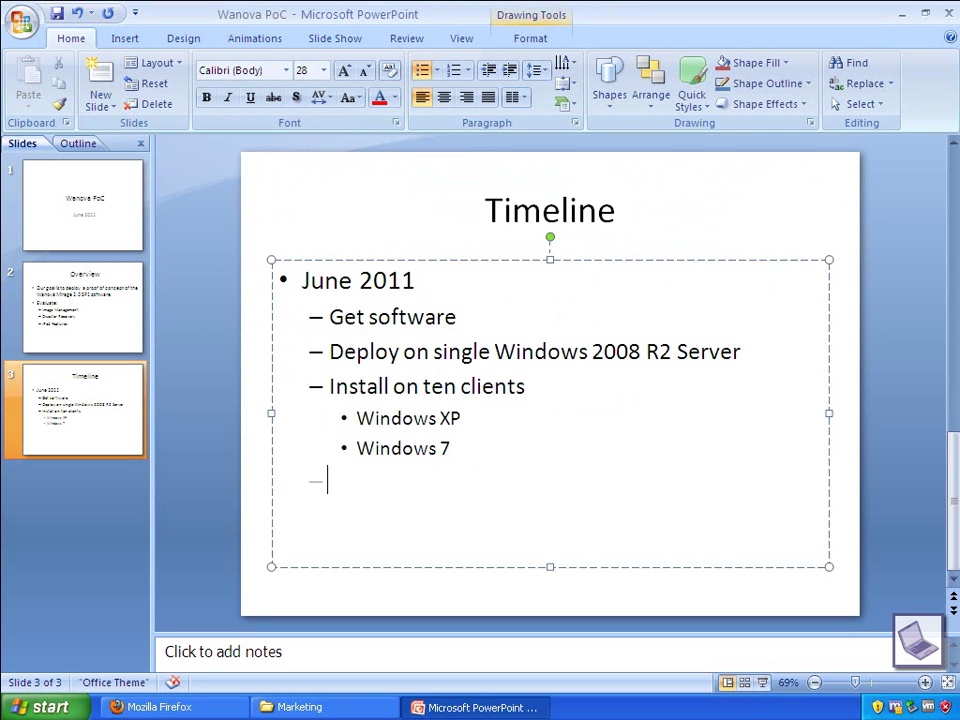
key(shift+Tab)
text(July 2011)
key(Return)
key(Tab)
text(Engage Wanova Sales Team)
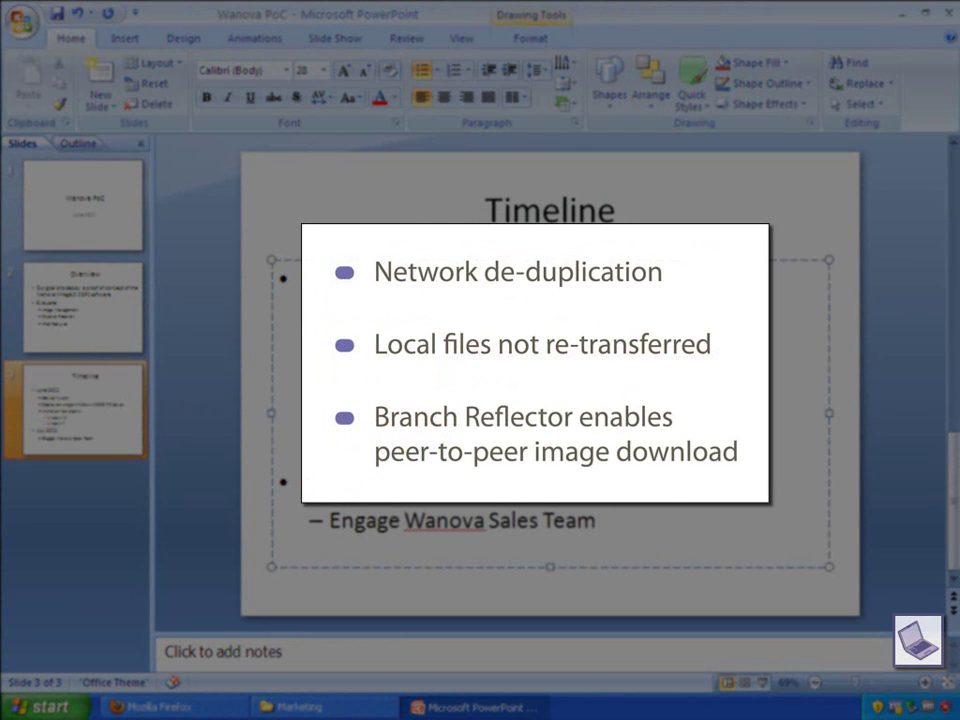
text( on purchase options.)
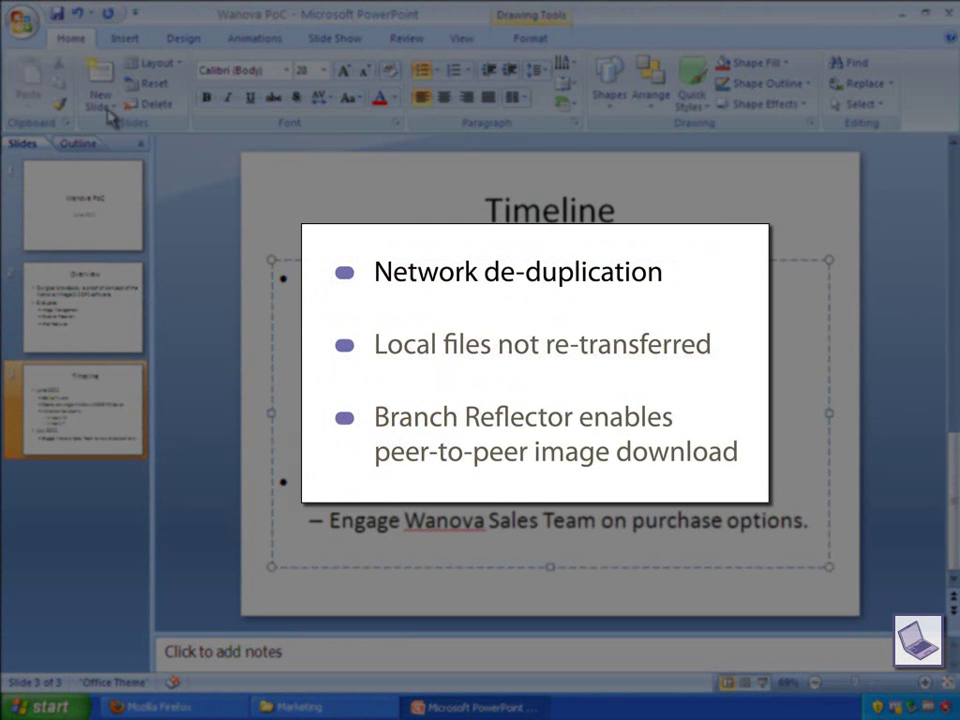
Add a fourth slide titled 'Conclusions'
click(107, 110)
text(Conclusions)
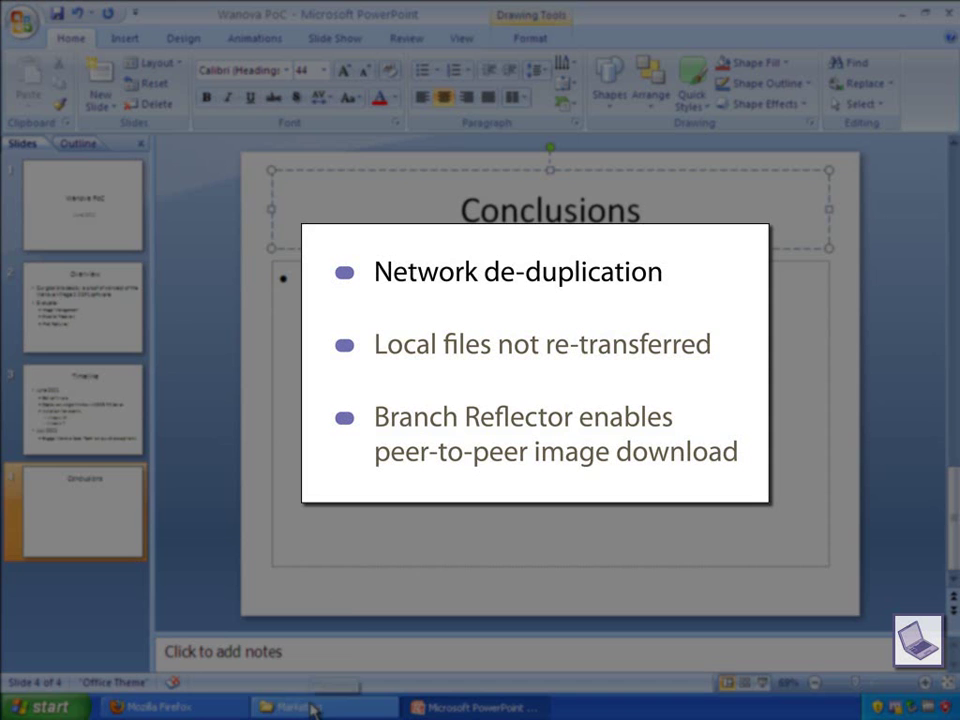
click(40, 707)
Highlight 'IT Administrators and managers' and the following line in yellow
click(246, 272)
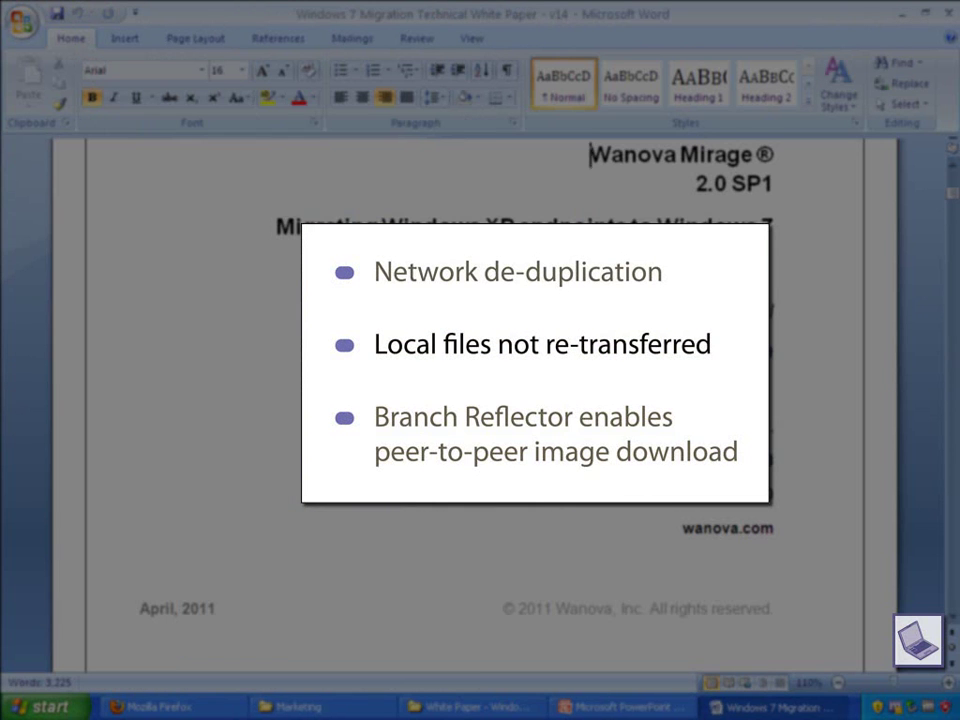
scroll(475, 400, down, 10)
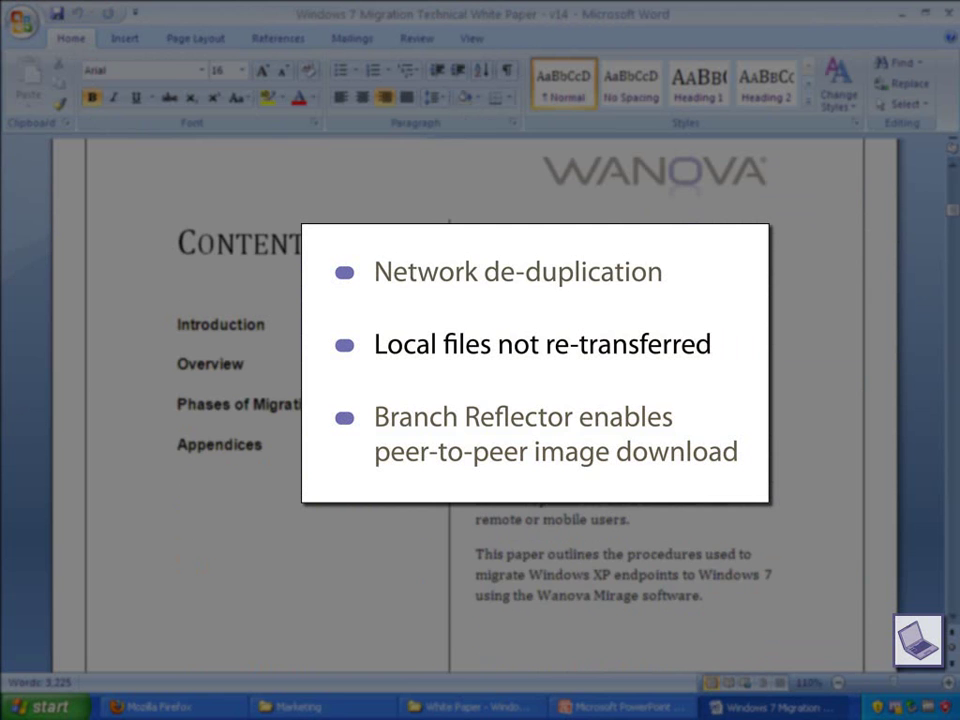
scroll(475, 400, down, 2)
scroll(475, 400, down, 8)
scroll(475, 400, down, 4)
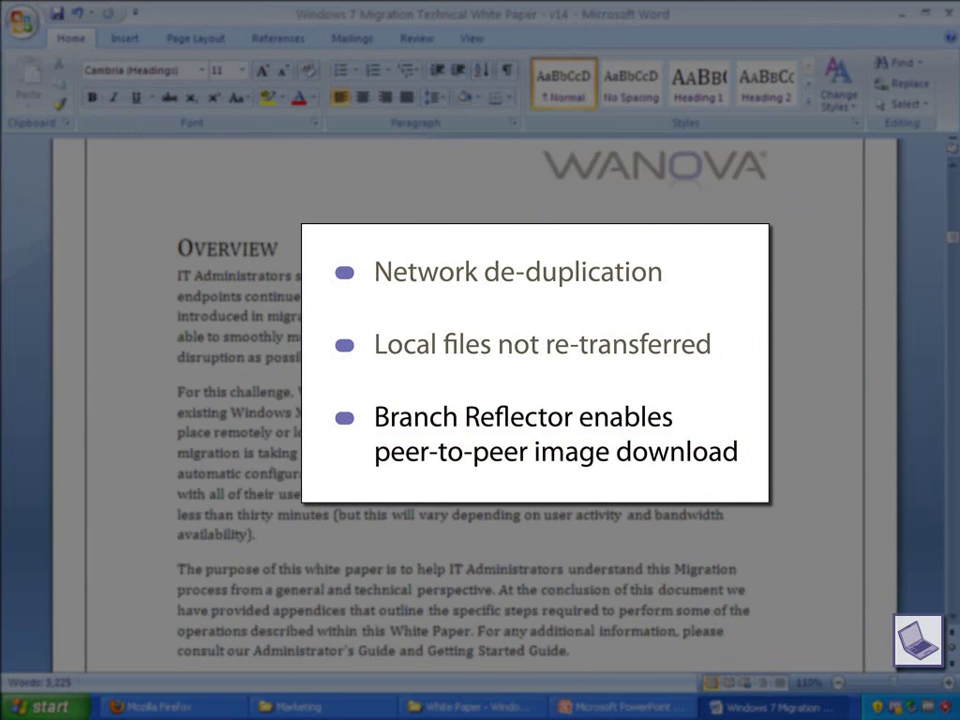
scroll(475, 400, down, 1)
drag(177, 216, 390, 216)
click(267, 97)
scroll(475, 400, down, 1)
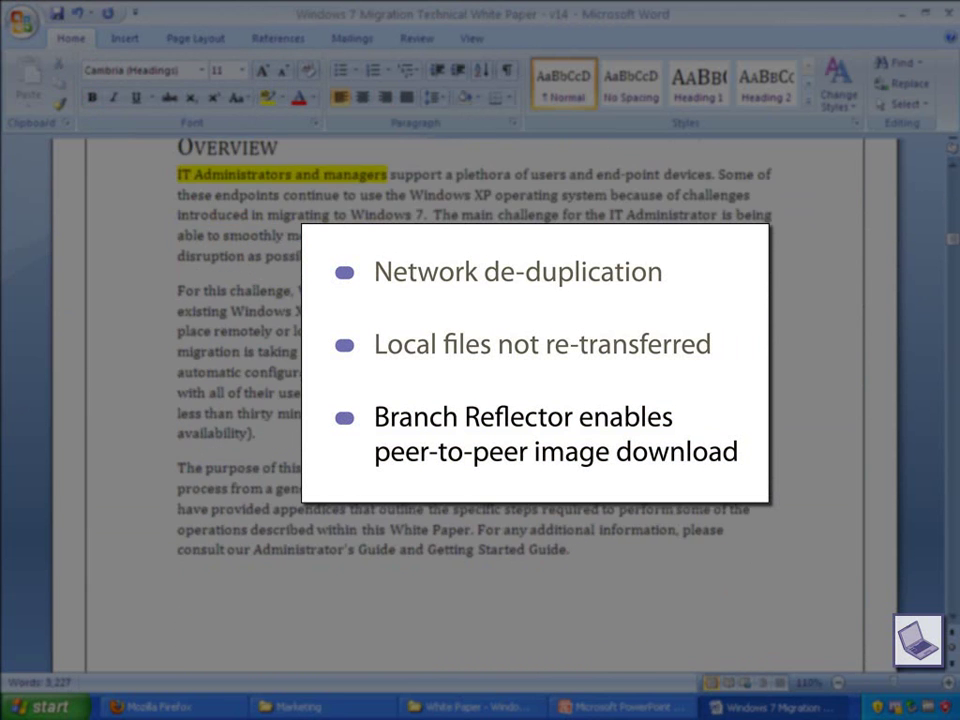
scroll(475, 400, down, 1)
drag(177, 300, 770, 300)
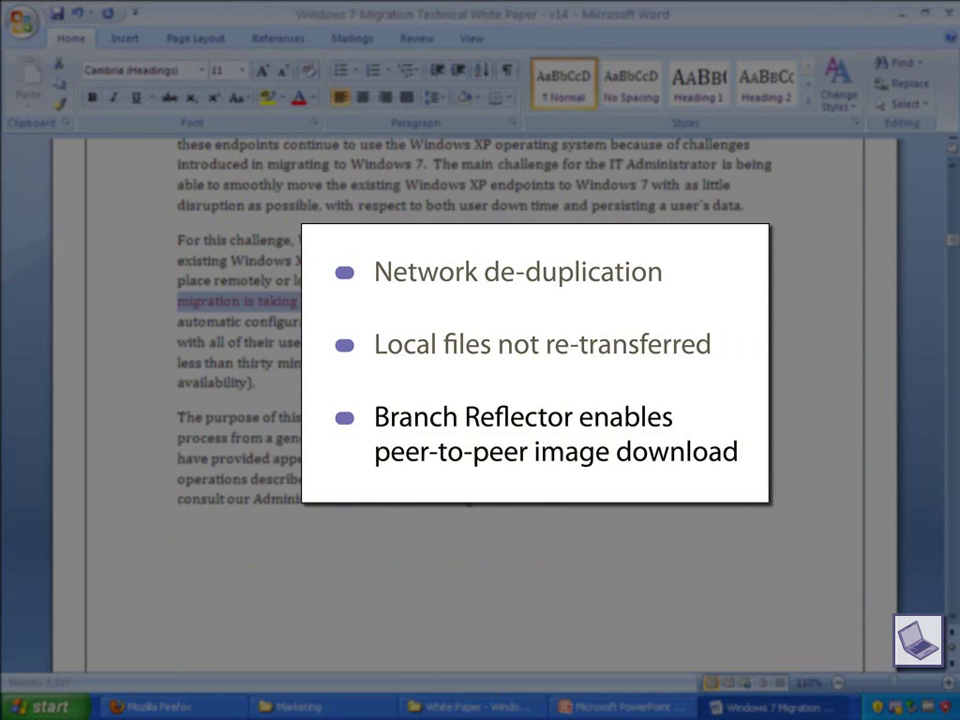
click(267, 97)
Scroll to the post_migration.bat bullet and make it red
scroll(475, 400, down, 1)
scroll(475, 400, down, 6)
scroll(475, 400, down, 3)
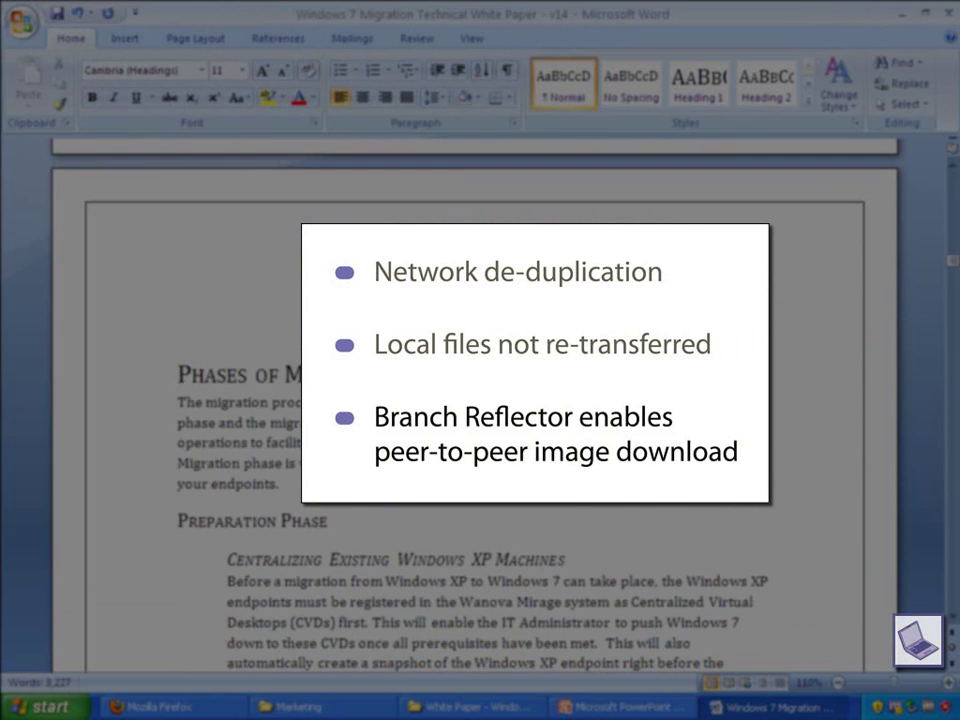
scroll(475, 400, down, 4)
scroll(475, 400, down, 2)
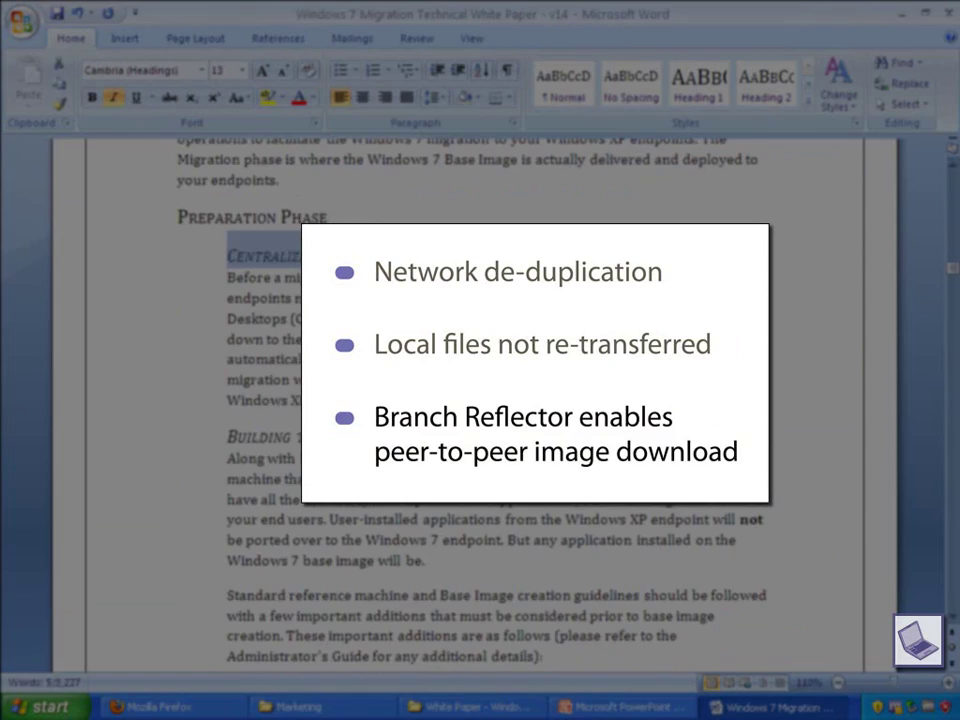
scroll(475, 400, down, 5)
scroll(500, 463, down, 2)
scroll(500, 463, down, 7)
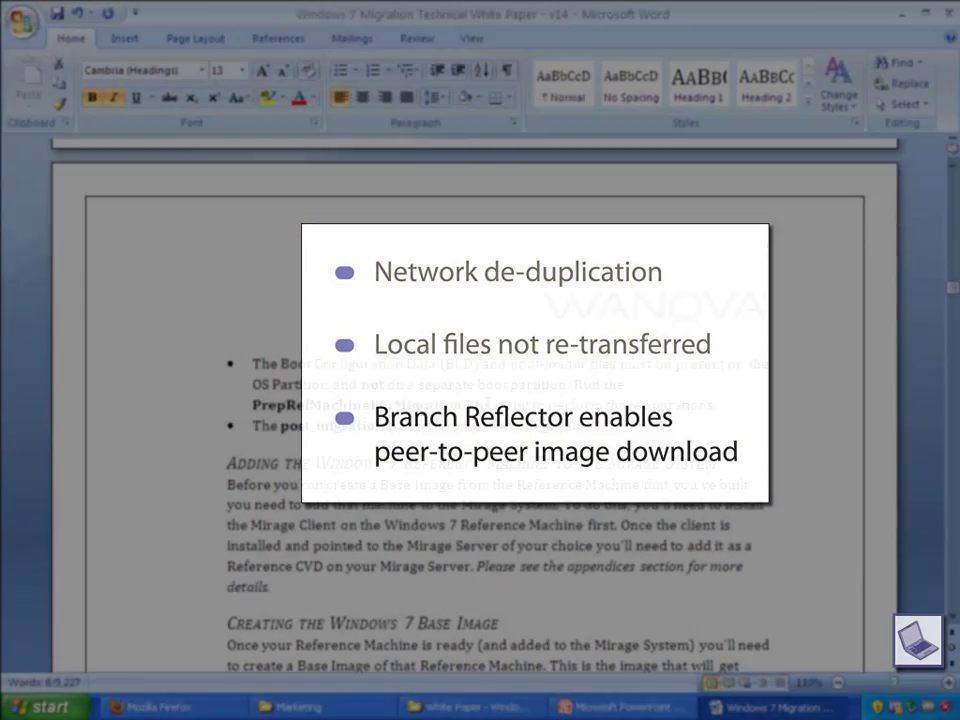
key(ctrl+z)
scroll(443, 402, down, 3)
click(407, 435)
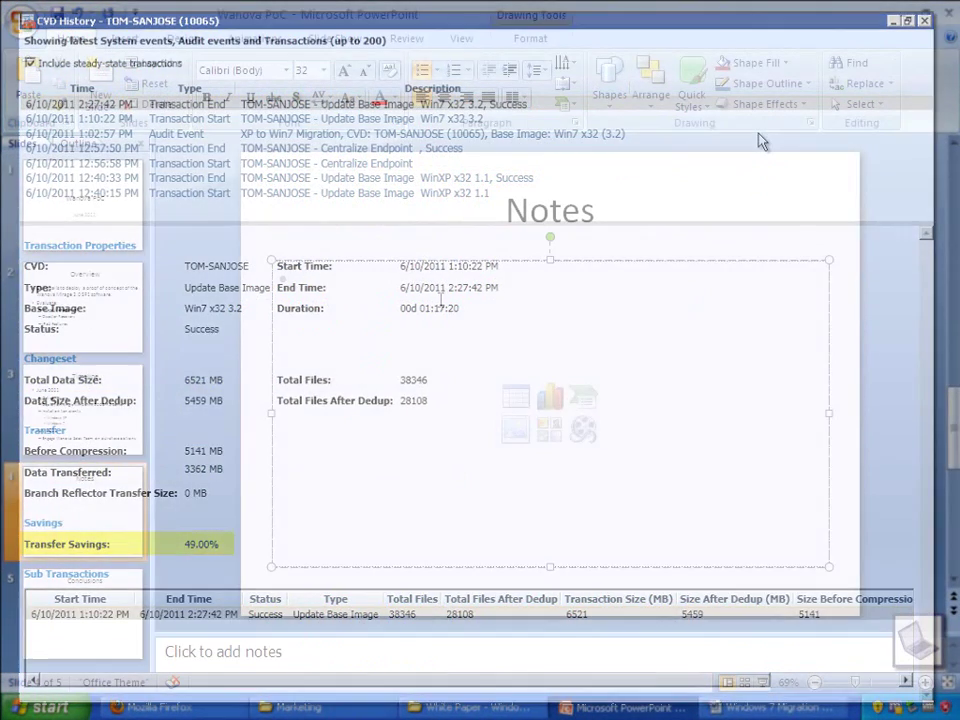
Scroll through the 'WinXP to Win7 White paper with Wanova' and select the PrepRefMachineForMigration.vbs heading
text(Review)
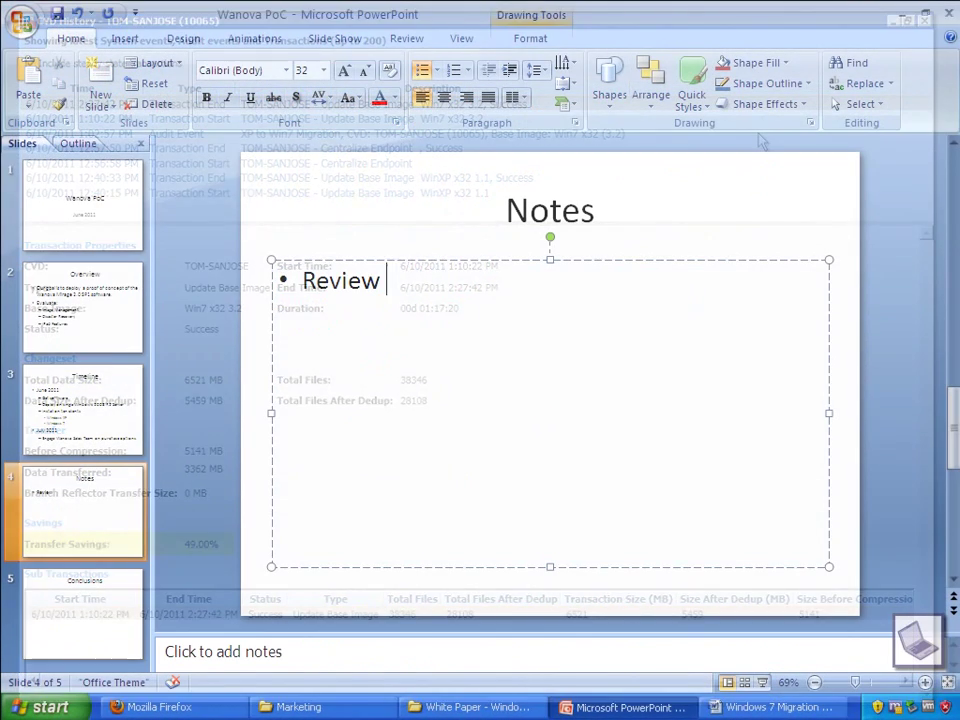
text( 'WinXP to Win7 White paper with Wano)
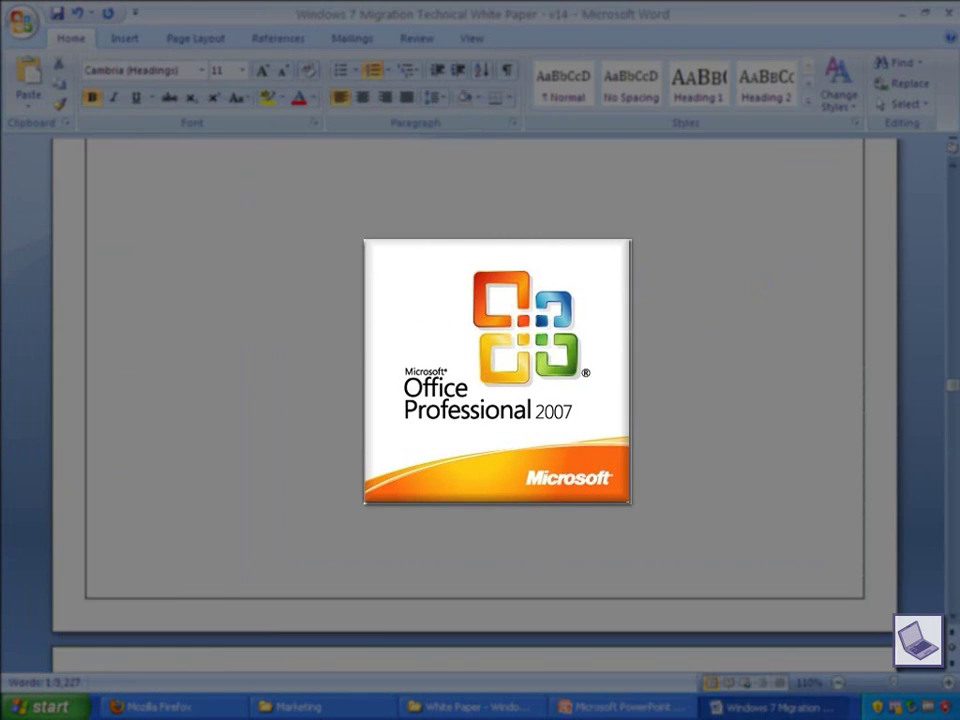
scroll(475, 400, down, 10)
scroll(475, 400, down, 10)
scroll(475, 400, down, 10)
scroll(475, 400, down, 10)
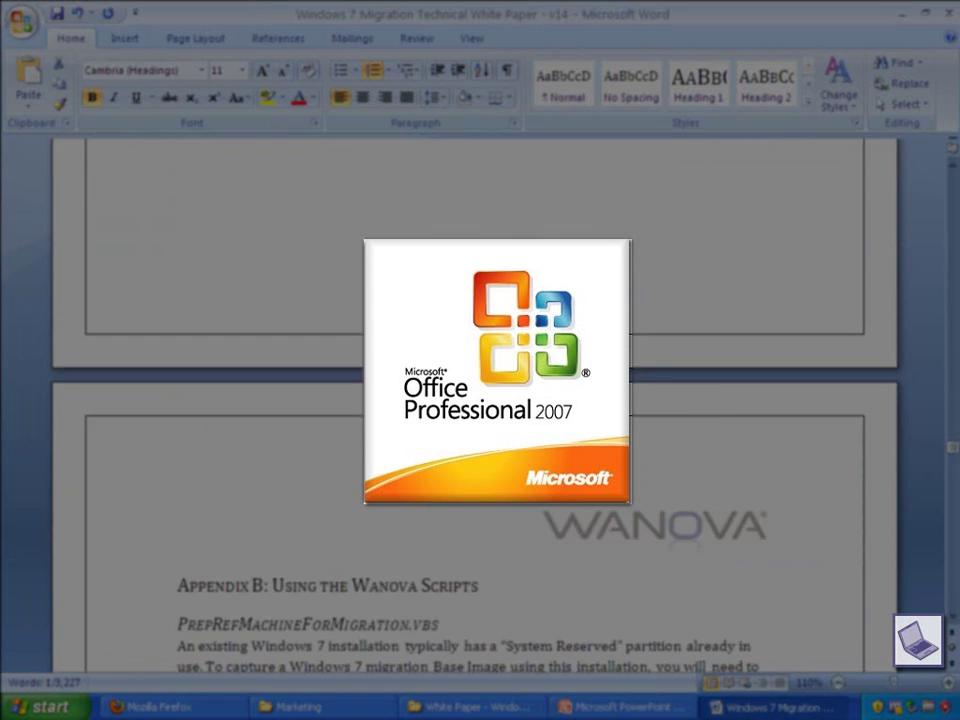
scroll(475, 400, down, 5)
scroll(475, 400, down, 1)
scroll(210, 300, down, 1)
triple_click(210, 270)
Scroll to Appendix G and follow the 'What does USMT Migrate?' link to TechNet
scroll(210, 300, down, 2)
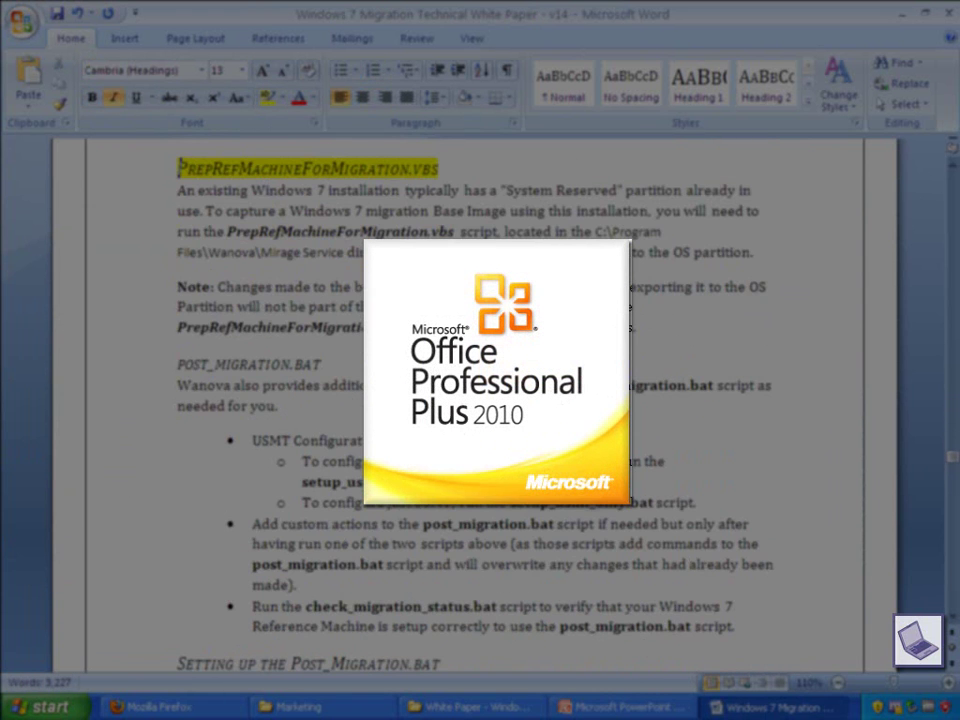
scroll(475, 400, down, 7)
scroll(475, 400, down, 10)
scroll(475, 400, down, 10)
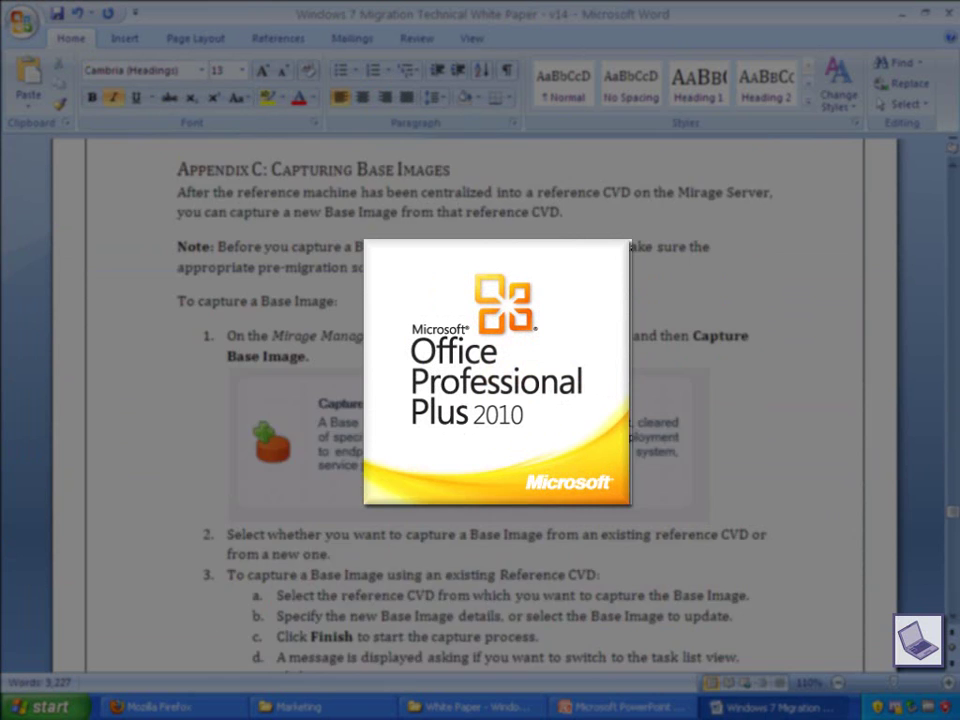
scroll(475, 400, down, 10)
scroll(475, 400, up, 2)
scroll(475, 400, down, 6)
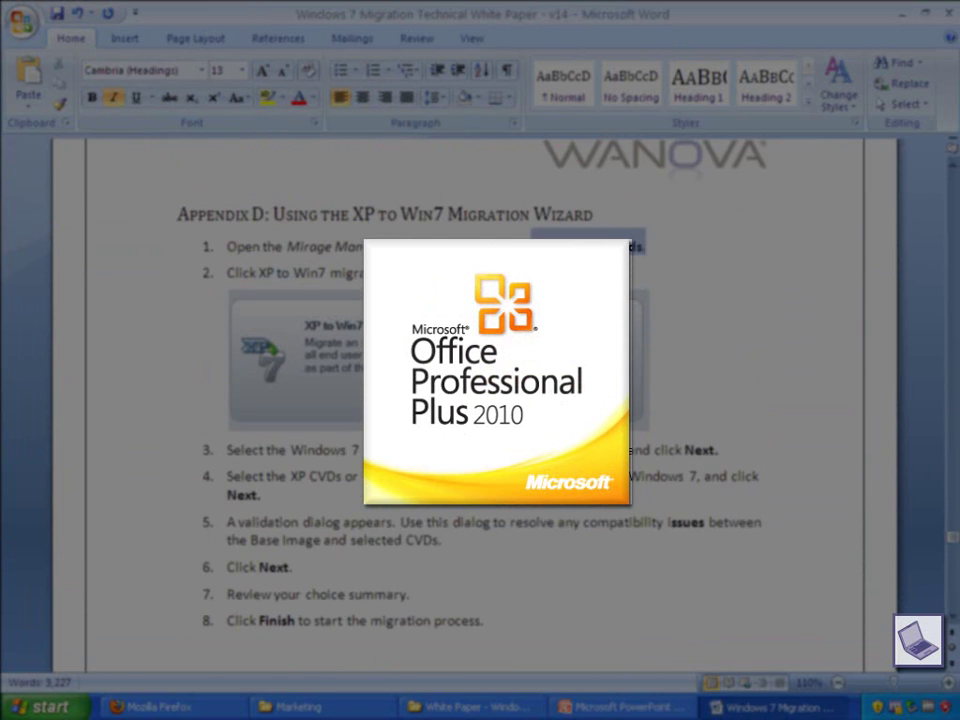
scroll(475, 400, down, 7)
scroll(475, 400, up, 10)
scroll(475, 400, down, 15)
scroll(475, 400, down, 5)
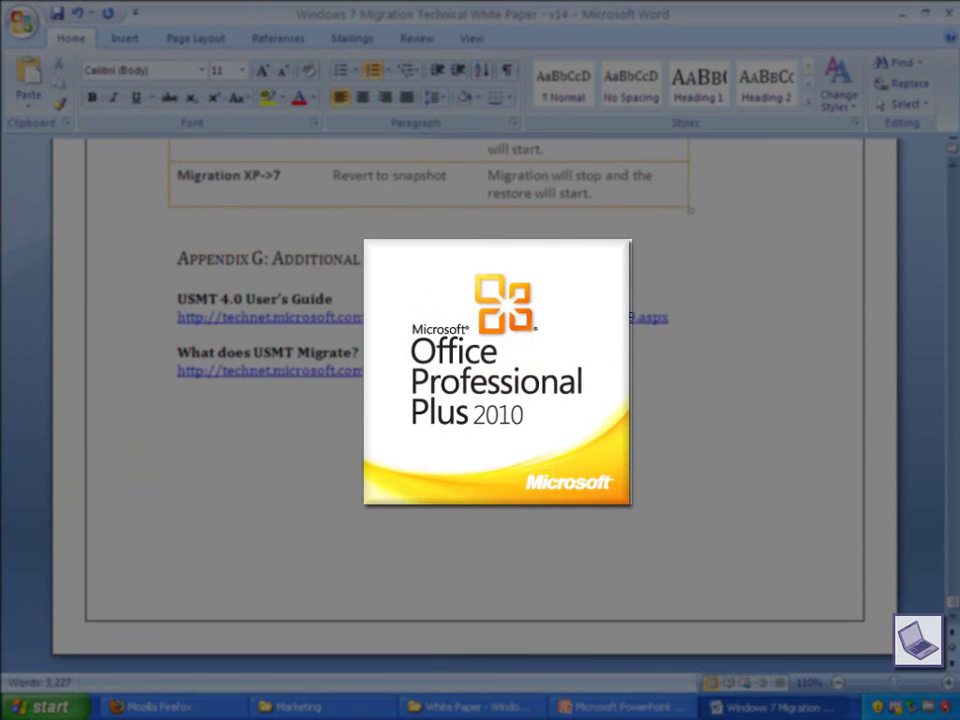
ctrl+click(590, 370)
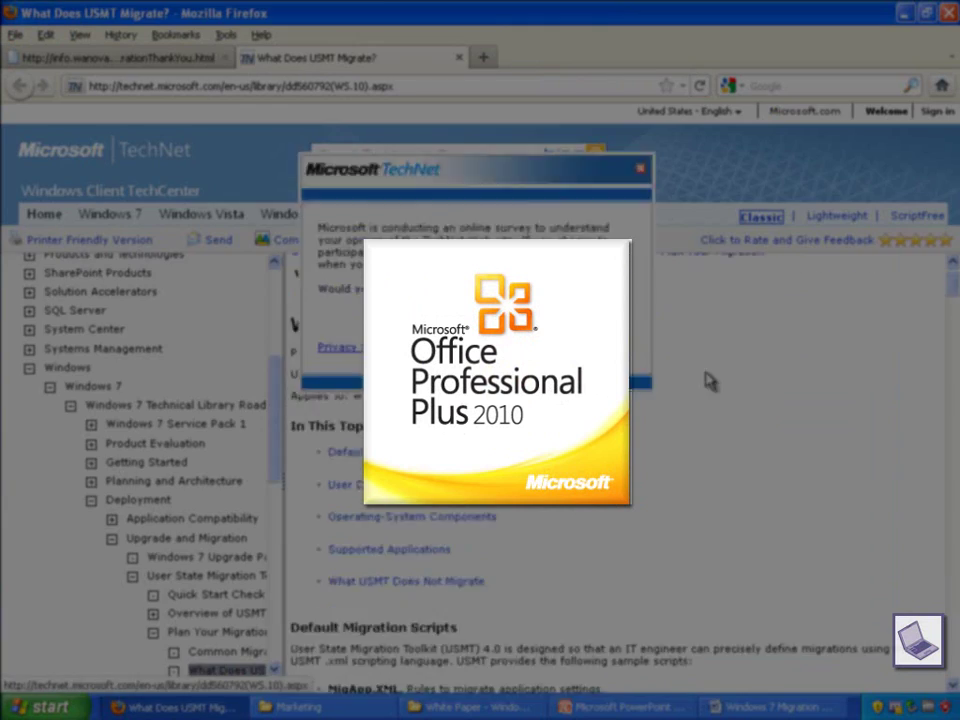
scroll(710, 323, down, 5)
Make the document title red and the author lines yellow-highlighted, then return to the TechNet page
key(alt+Tab)
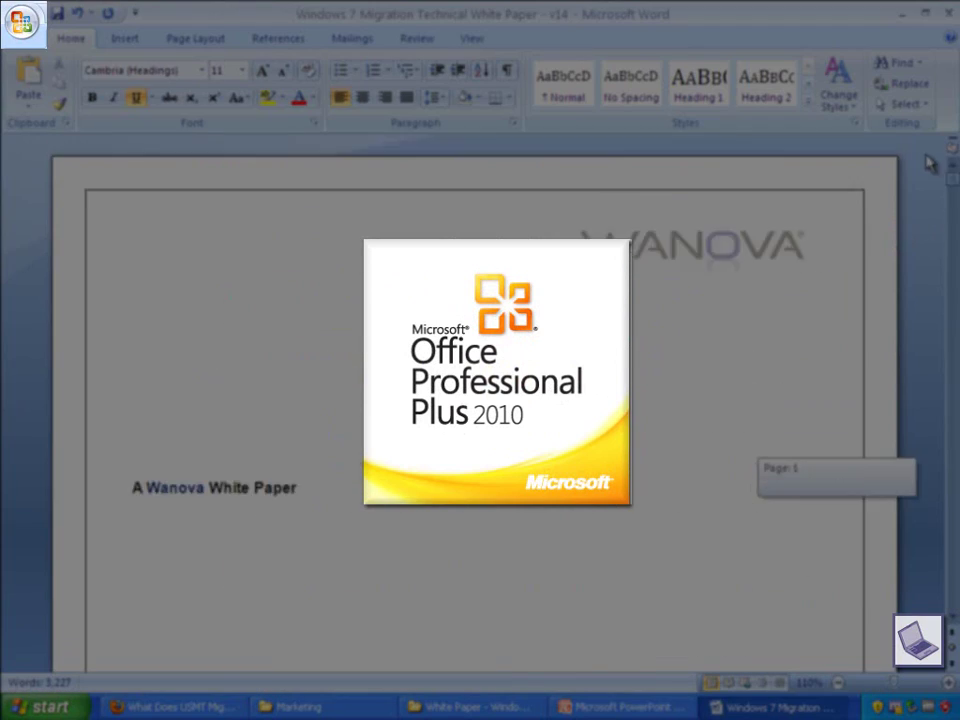
drag(784, 399, 610, 320)
click(298, 97)
drag(775, 484, 432, 530)
click(268, 97)
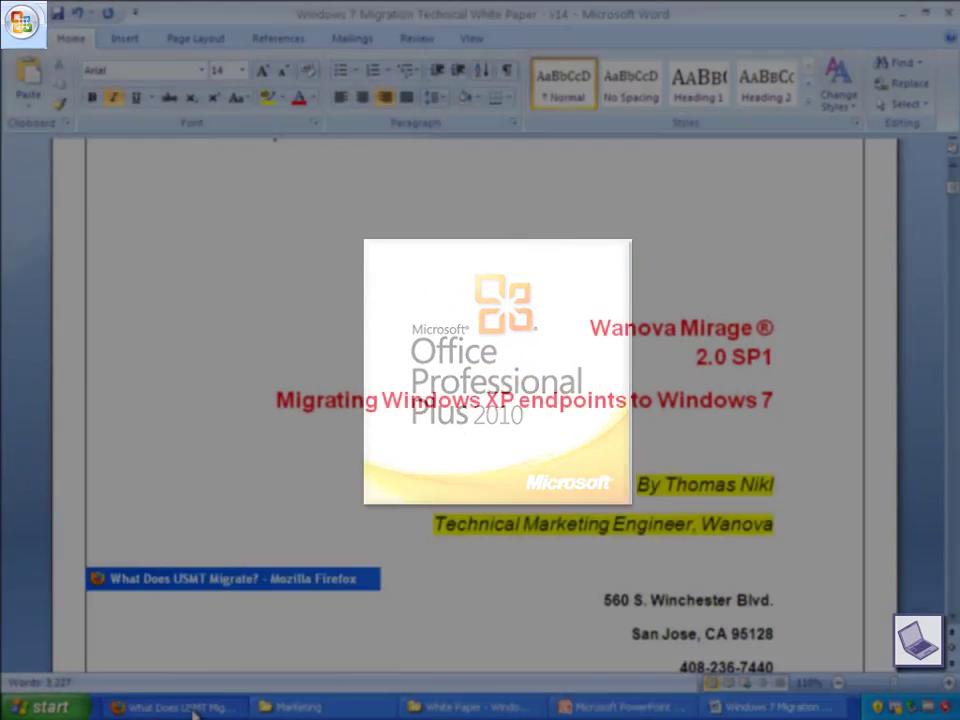
click(180, 707)
scroll(545, 388, down, 3)
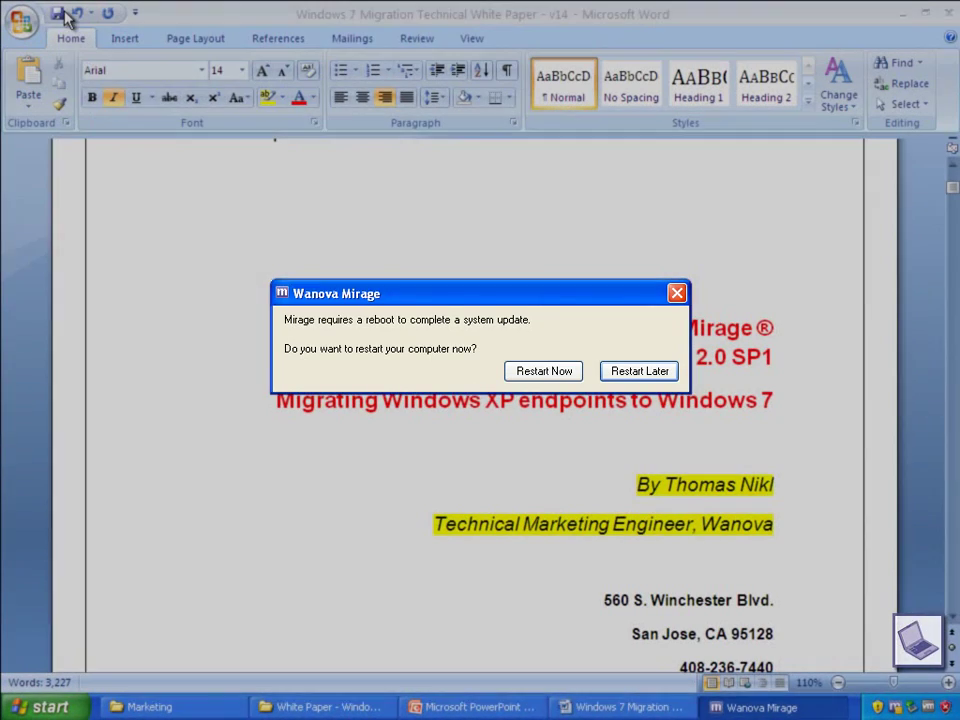
Close Word saving the white paper, then close the Marketing and White Paper folder windows
click(57, 14)
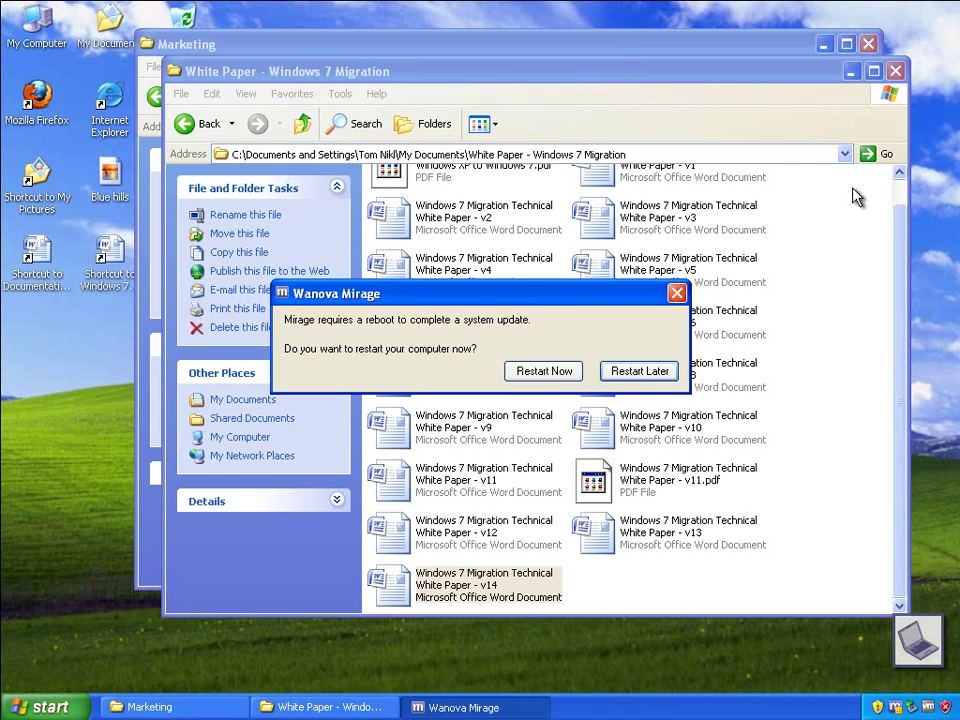
click(870, 44)
click(893, 71)
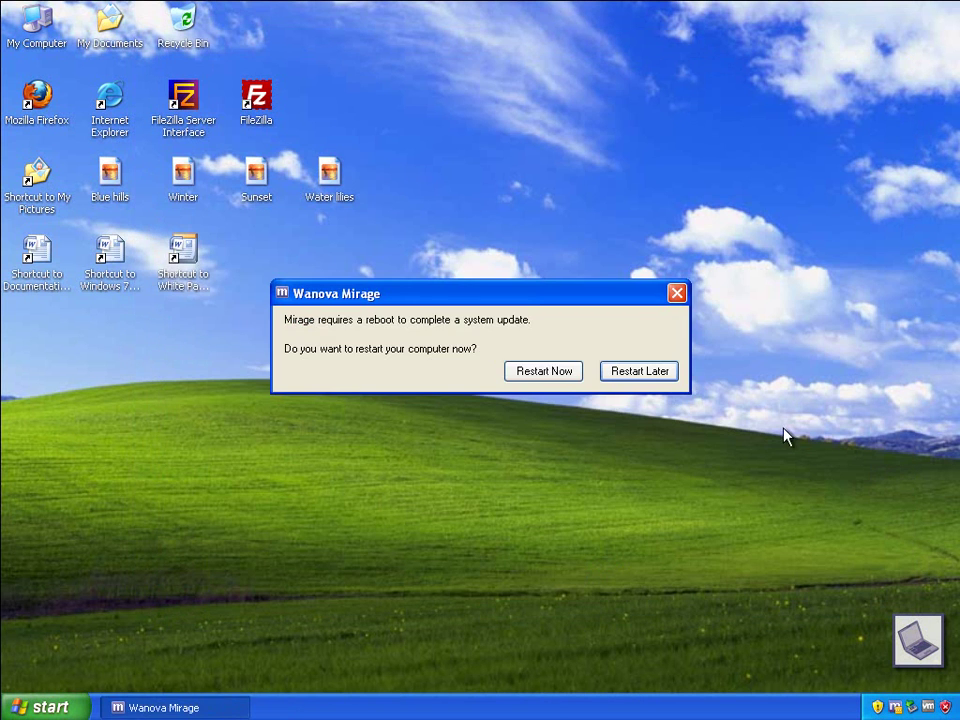
click(567, 375)
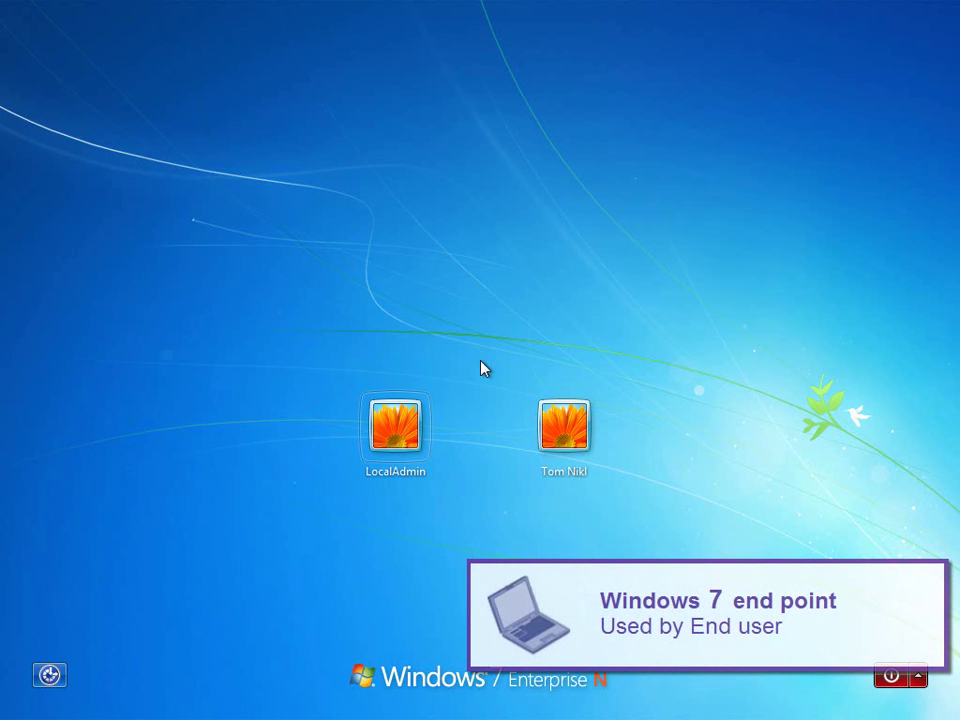
click(563, 430)
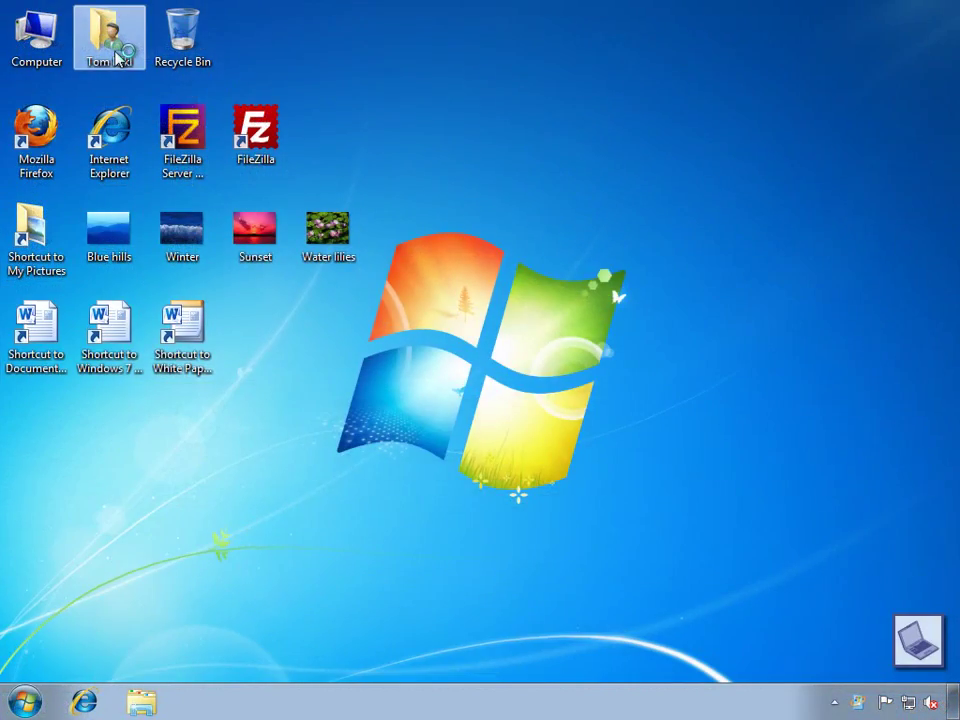
double_click(113, 55)
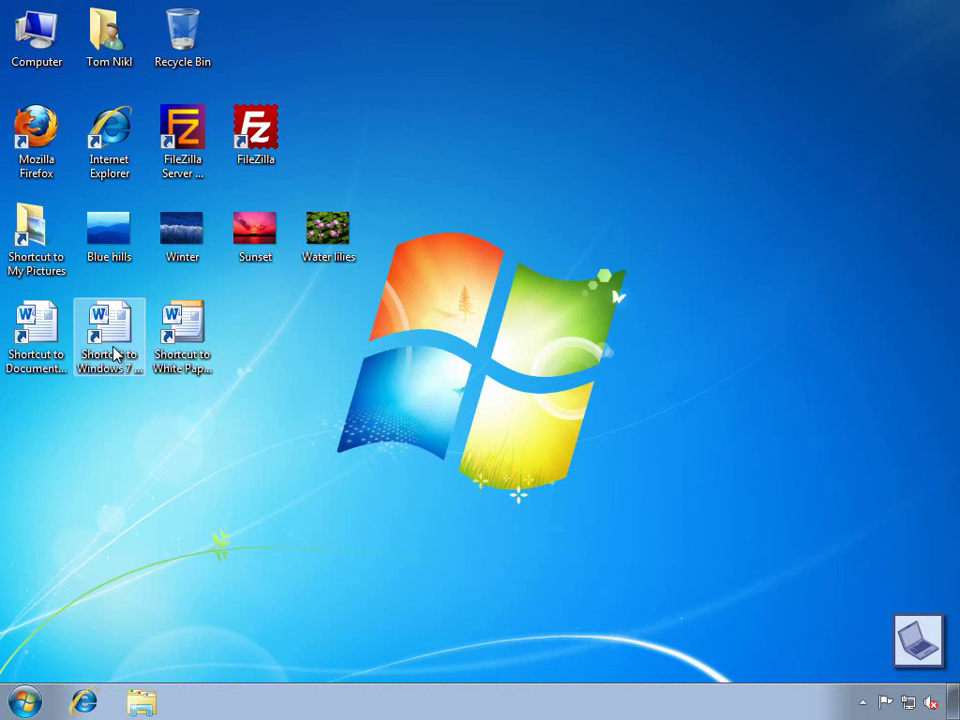
Open the 'Windows 7 Migration Technical White Paper - v14' desktop shortcut in Word 2010
click(117, 347)
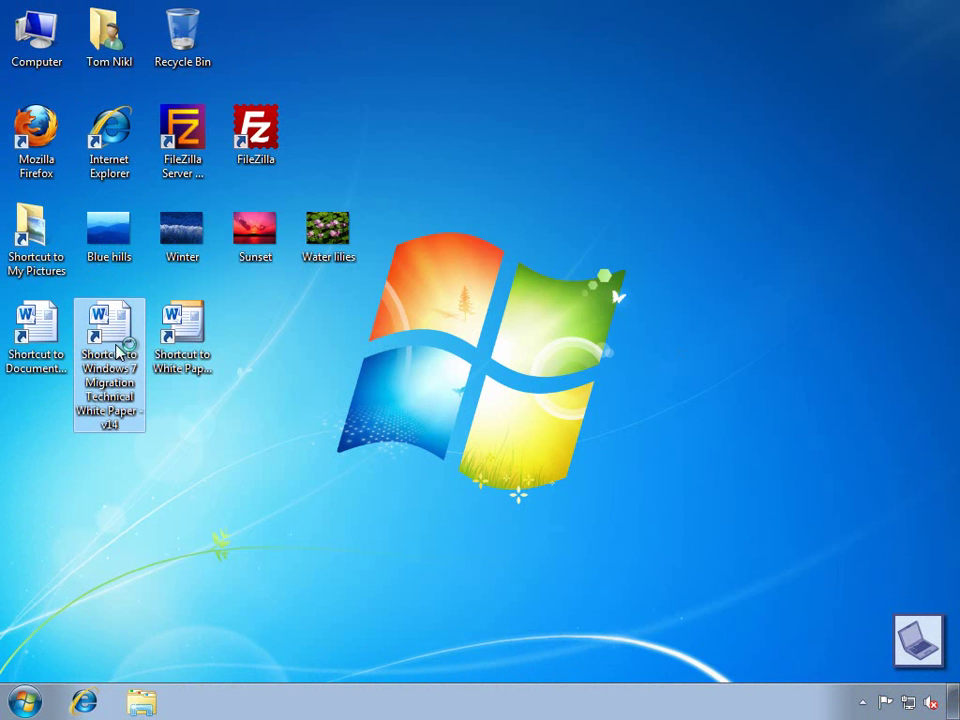
double_click(116, 347)
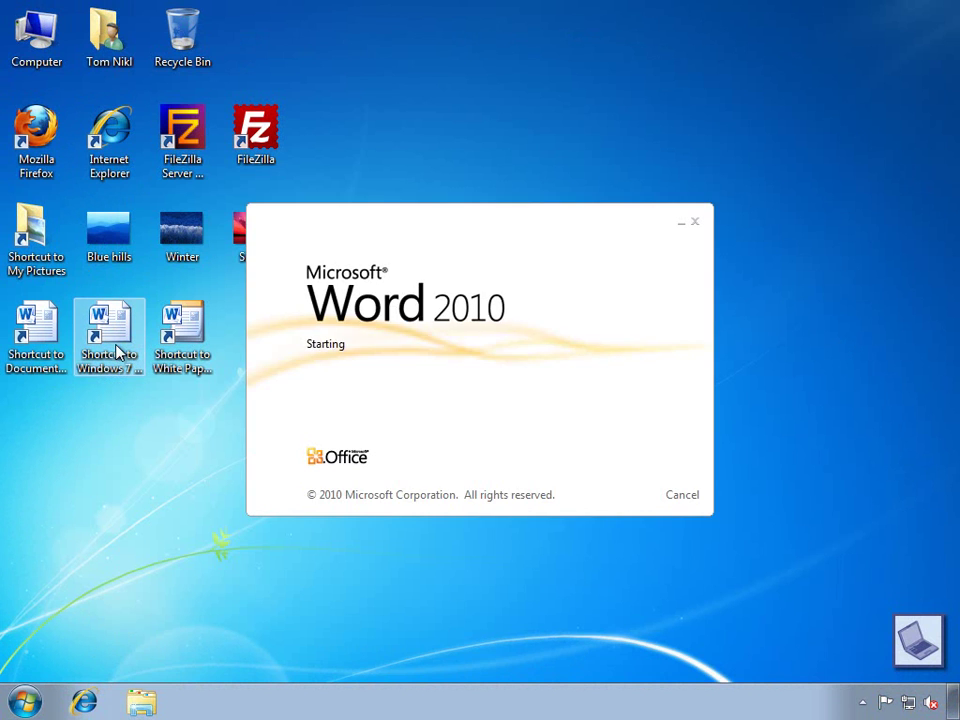